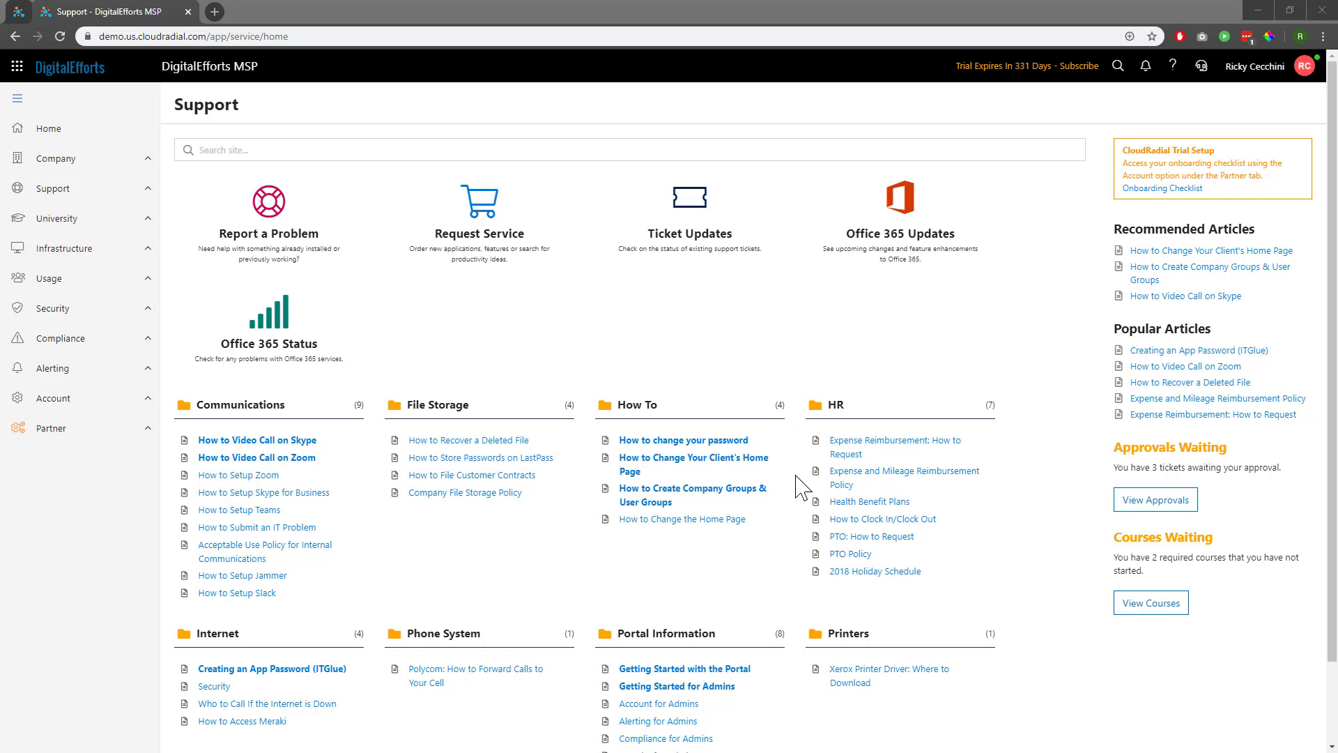
# - Open the Partner Content administration list from the sidebar's Partner section
pyautogui.click(140, 439)
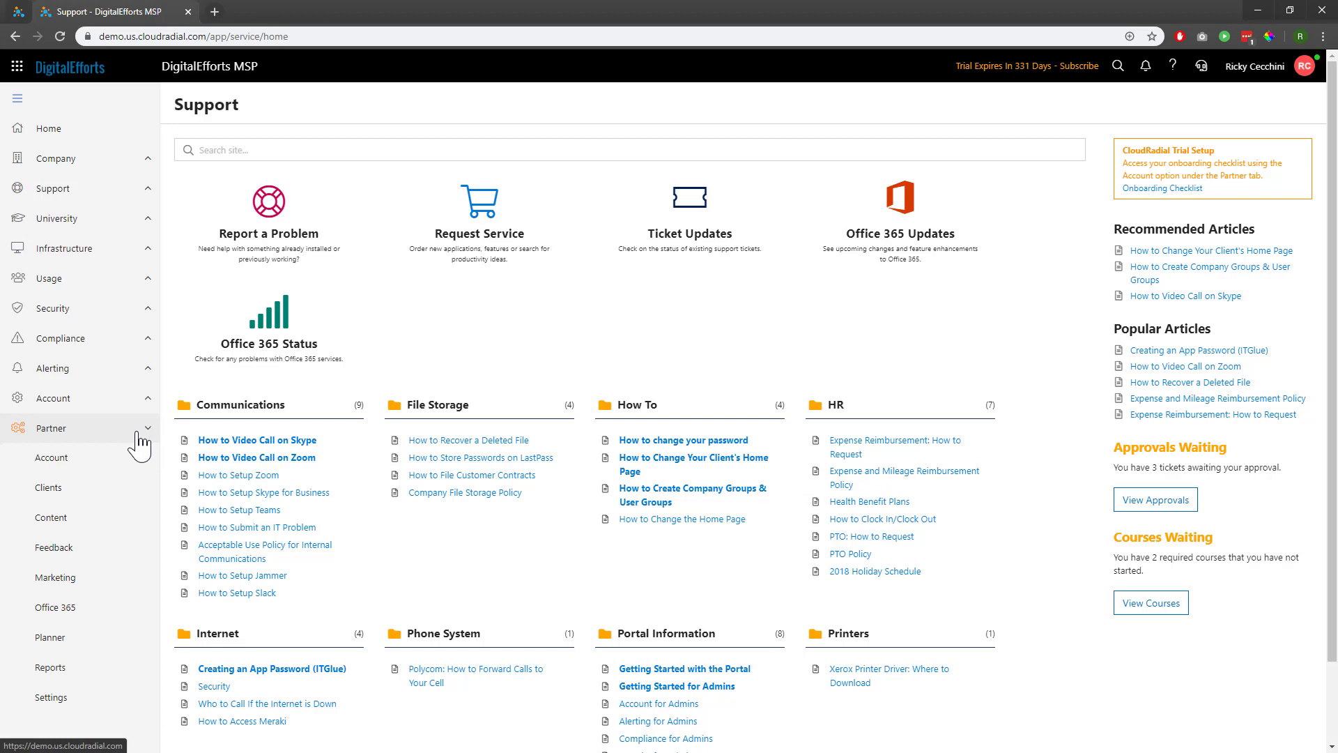
pyautogui.click(118, 529)
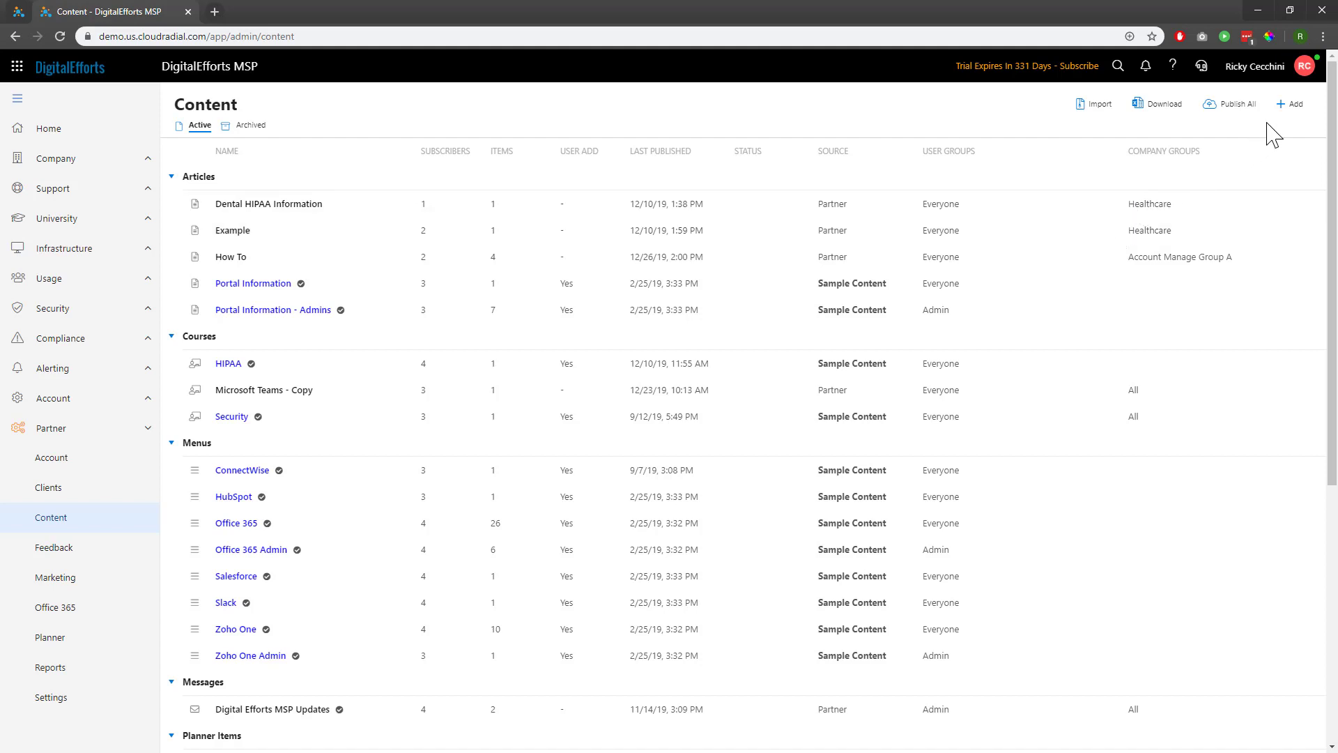
# - Create a new Articles package named 'About Us' and assign it to the All company group
pyautogui.click(1289, 105)
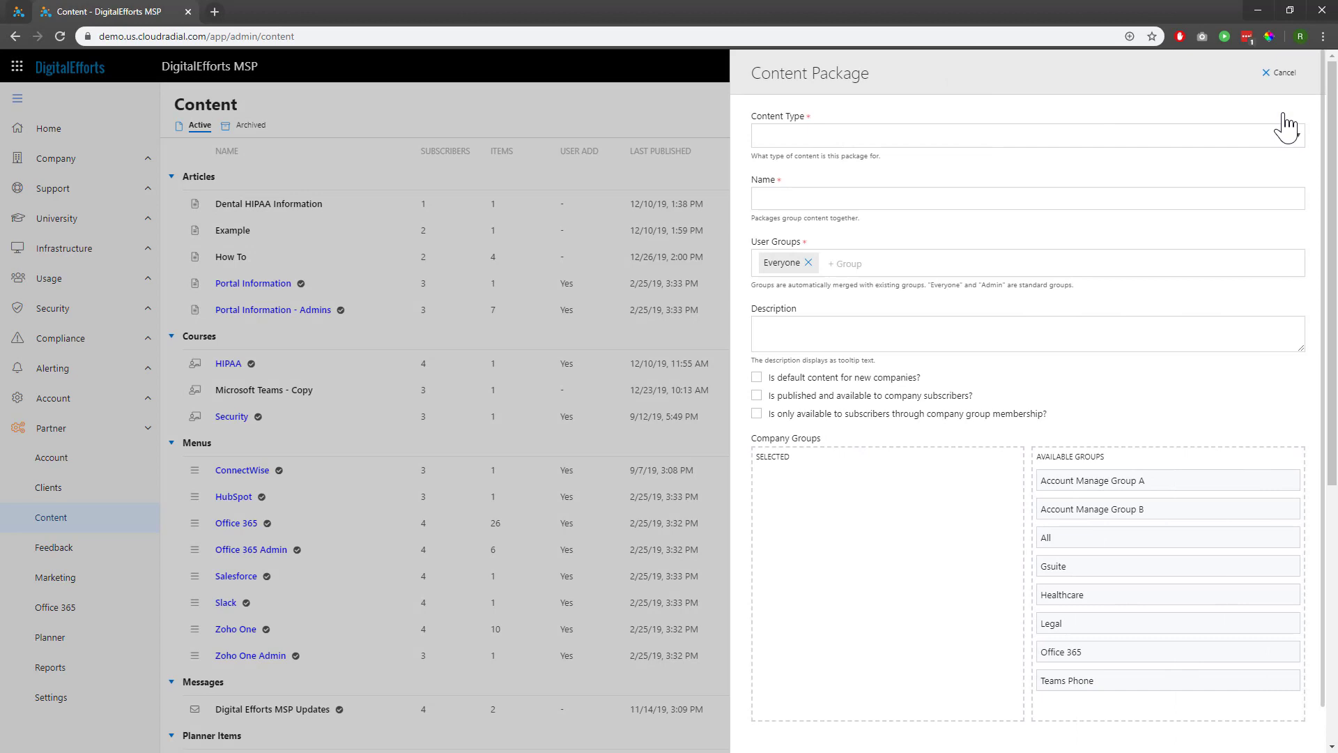
pyautogui.click(1224, 138)
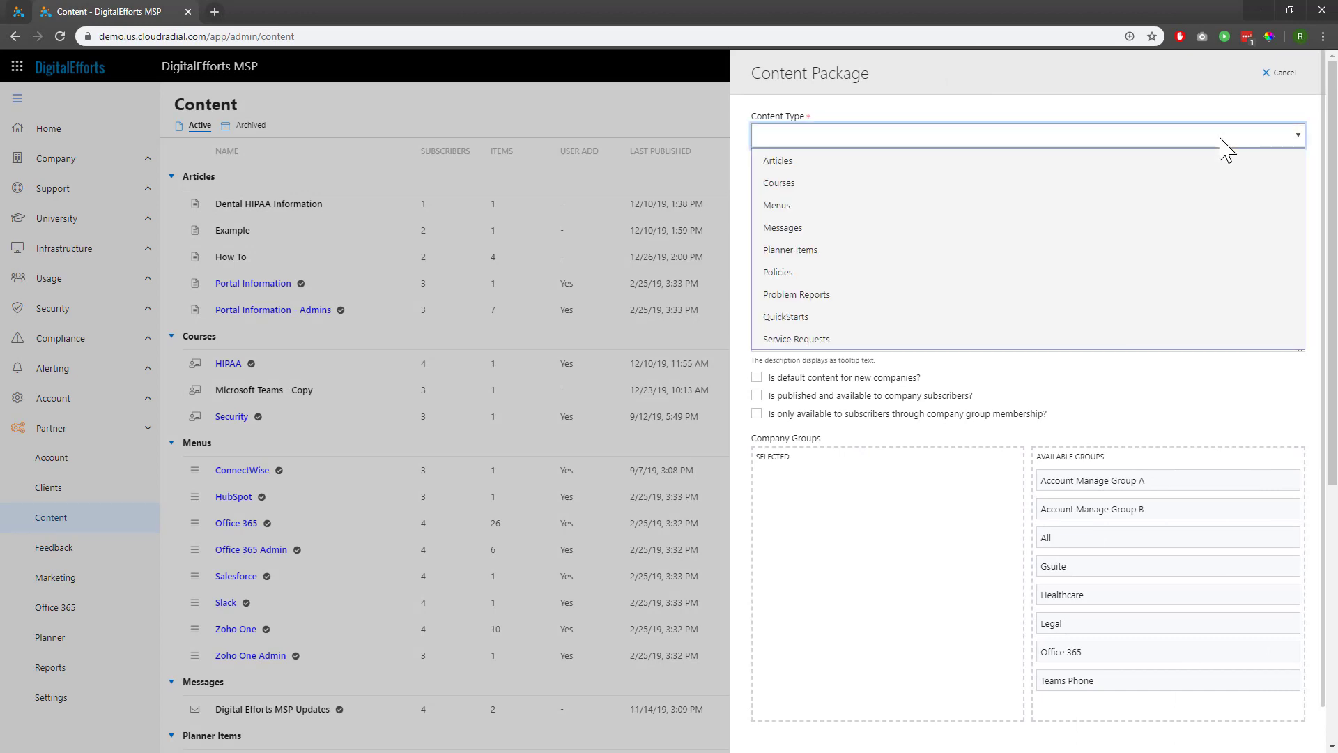
pyautogui.click(1223, 173)
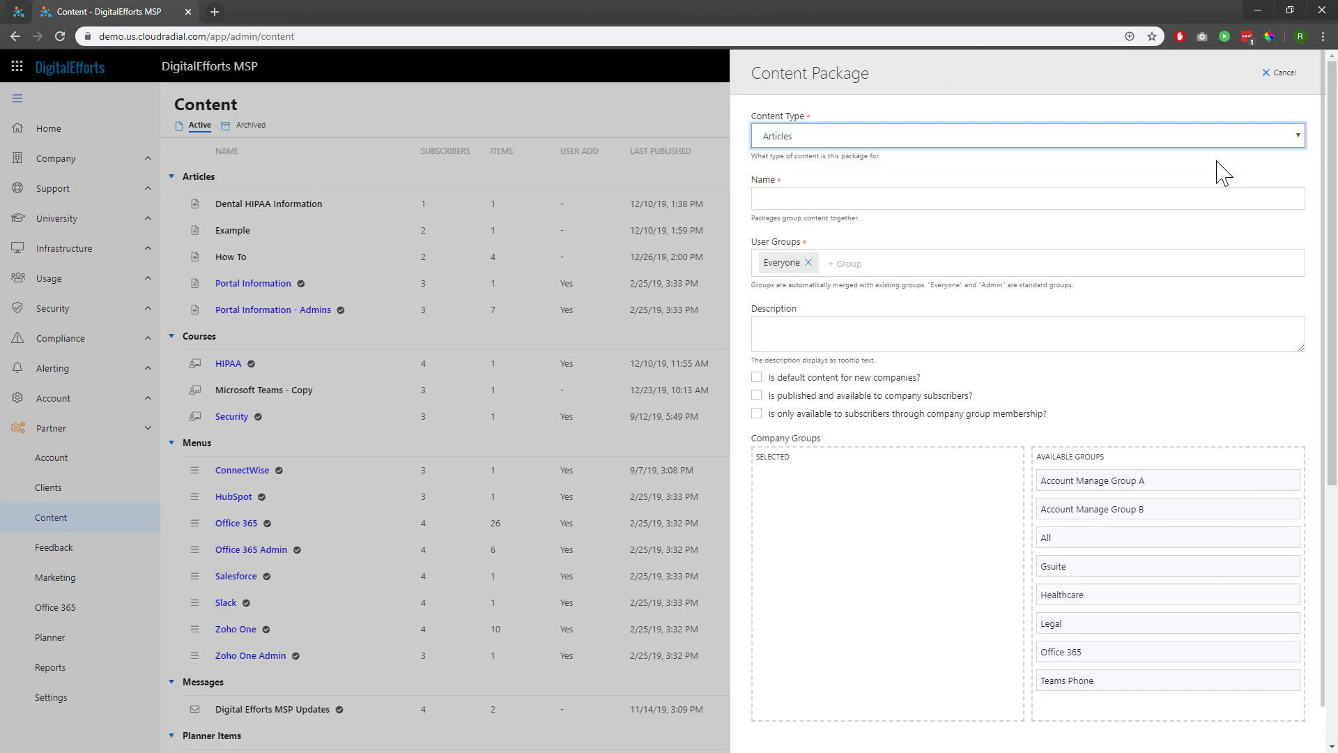
pyautogui.click(1217, 197)
pyautogui.write('About Us')
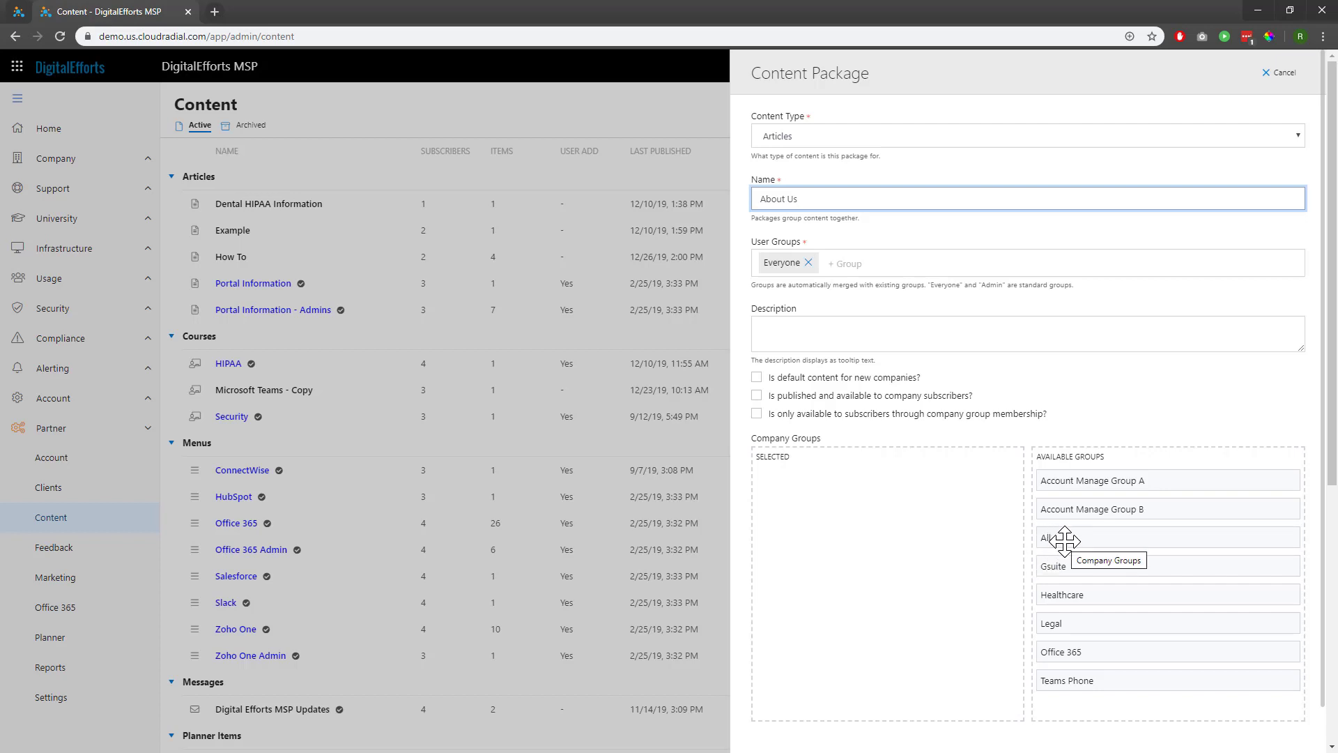
pyautogui.moveTo(1064, 540); pyautogui.dragTo(955, 532)
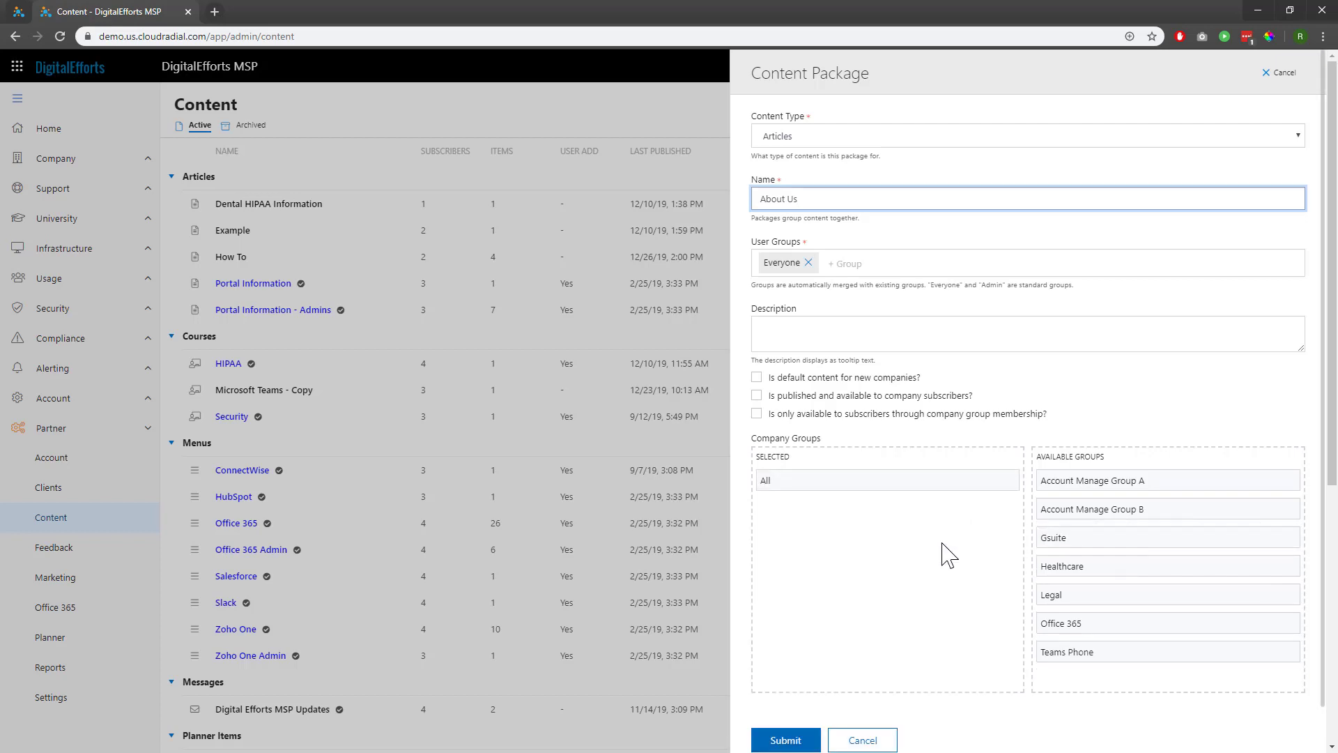
# - Save the About Us package, open its contents, and start a new knowledge article
pyautogui.click(798, 739)
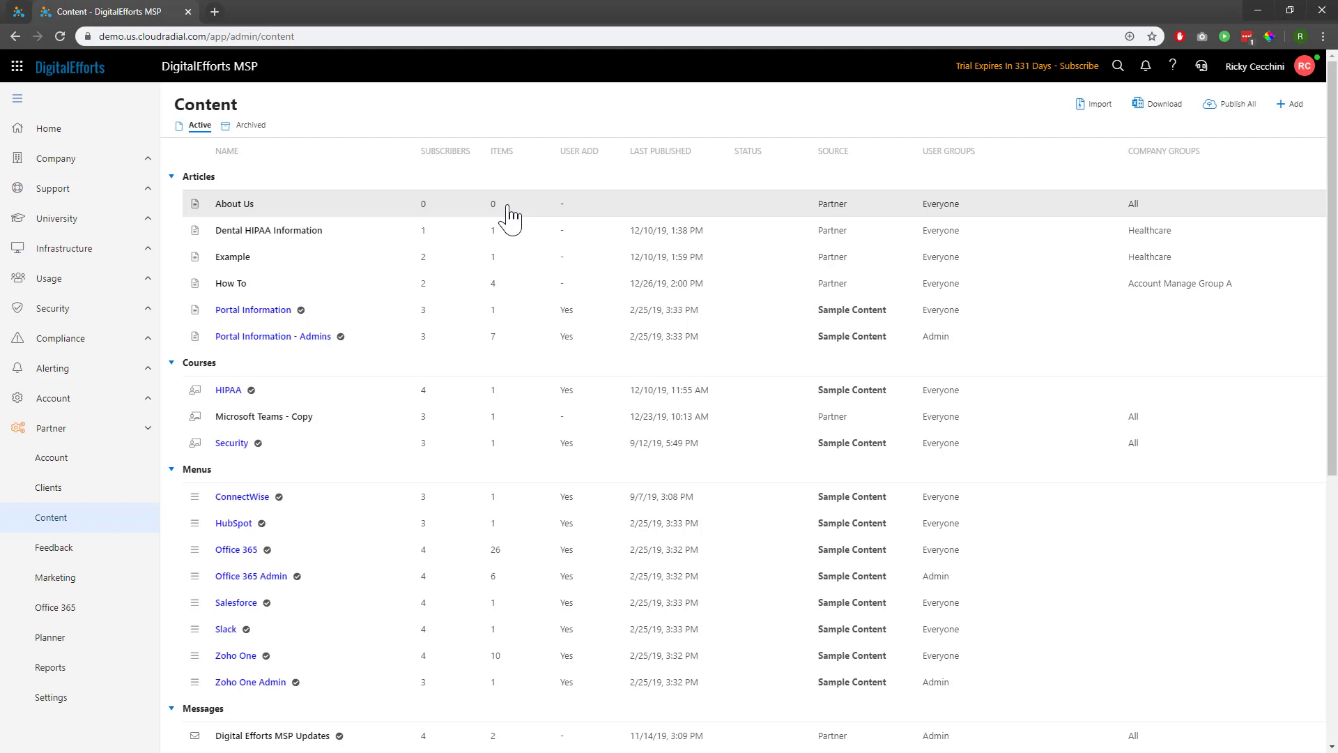
pyautogui.click(511, 220)
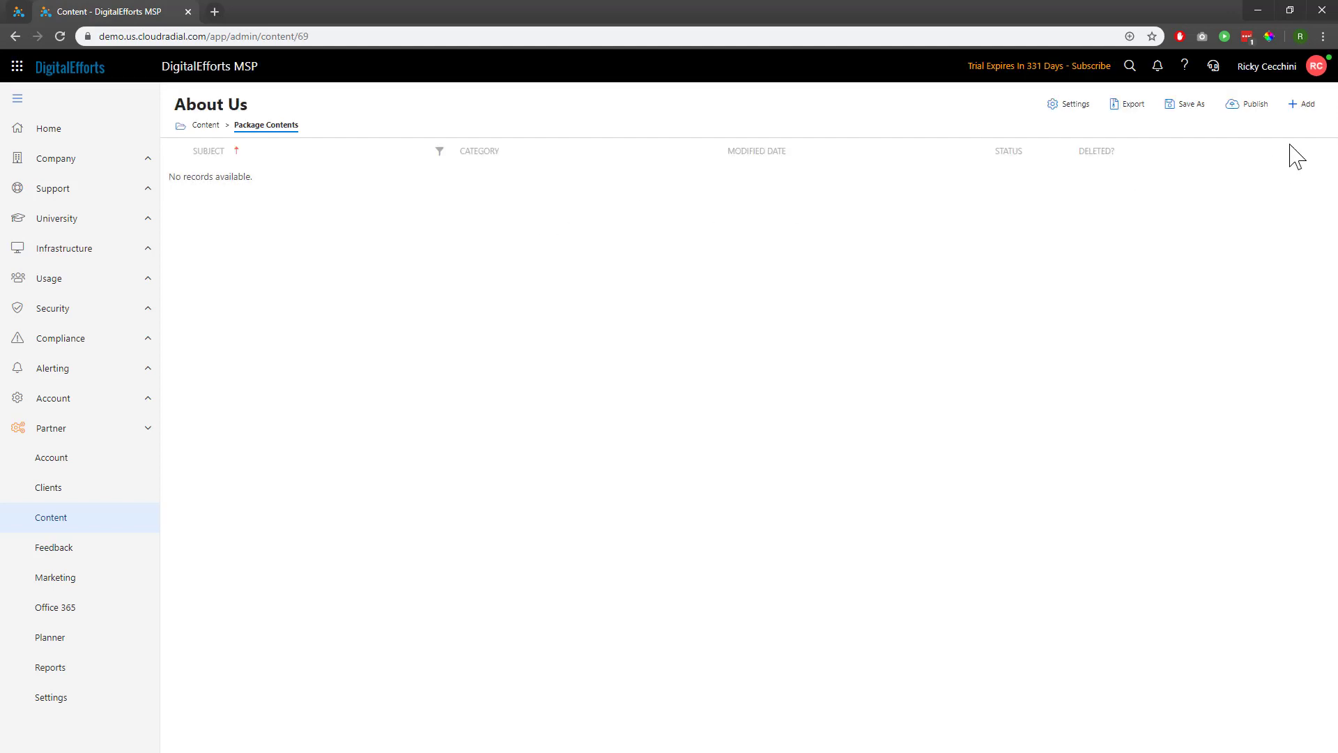
pyautogui.click(1301, 105)
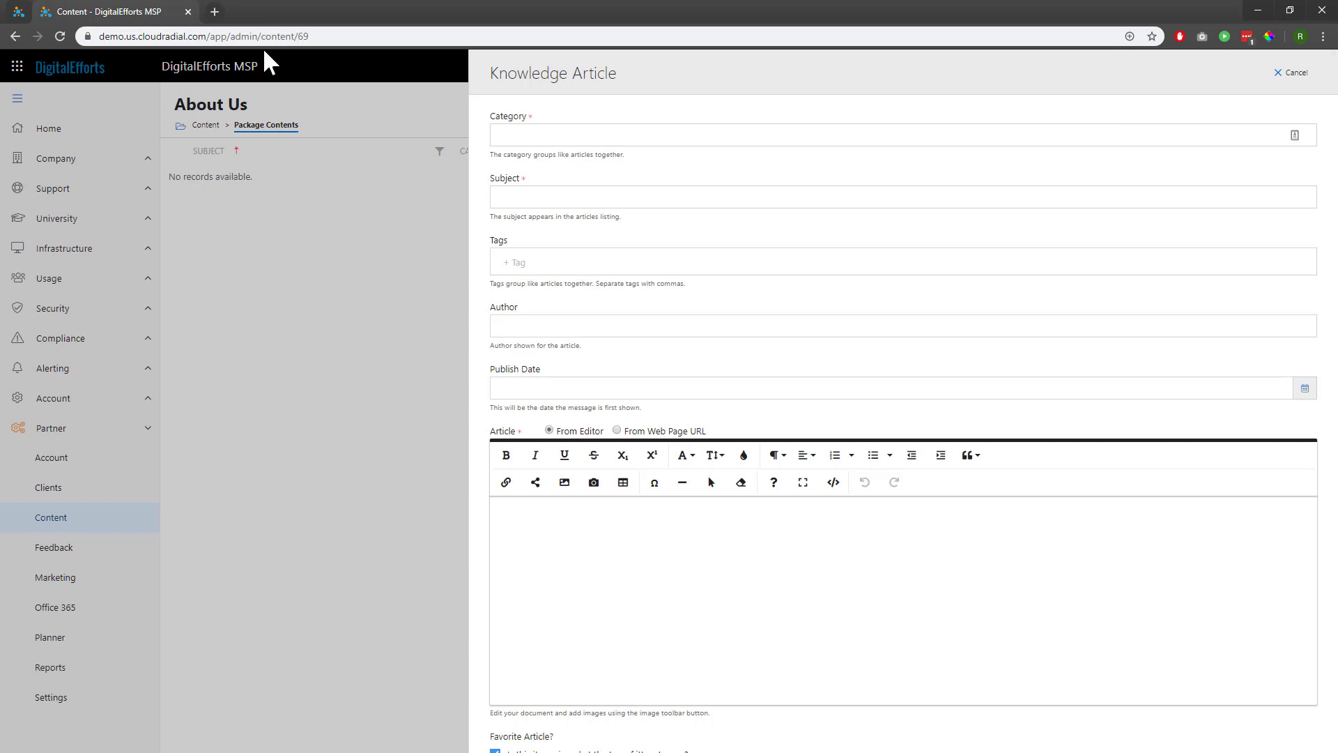
# - Give the article category 'Welcome Info' and subject 'About Digital Efforts'
pyautogui.click(70, 67)
pyautogui.scroll(-1, 397, 332)
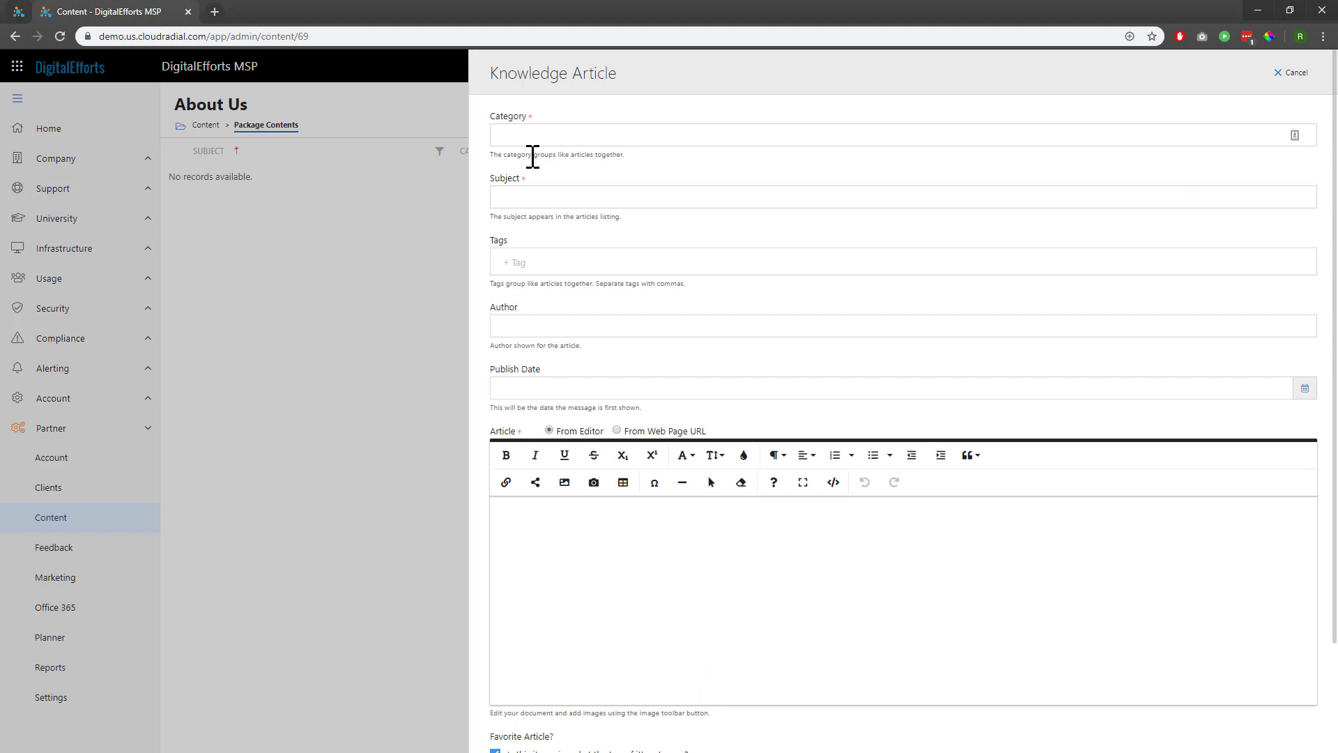
pyautogui.click(554, 138)
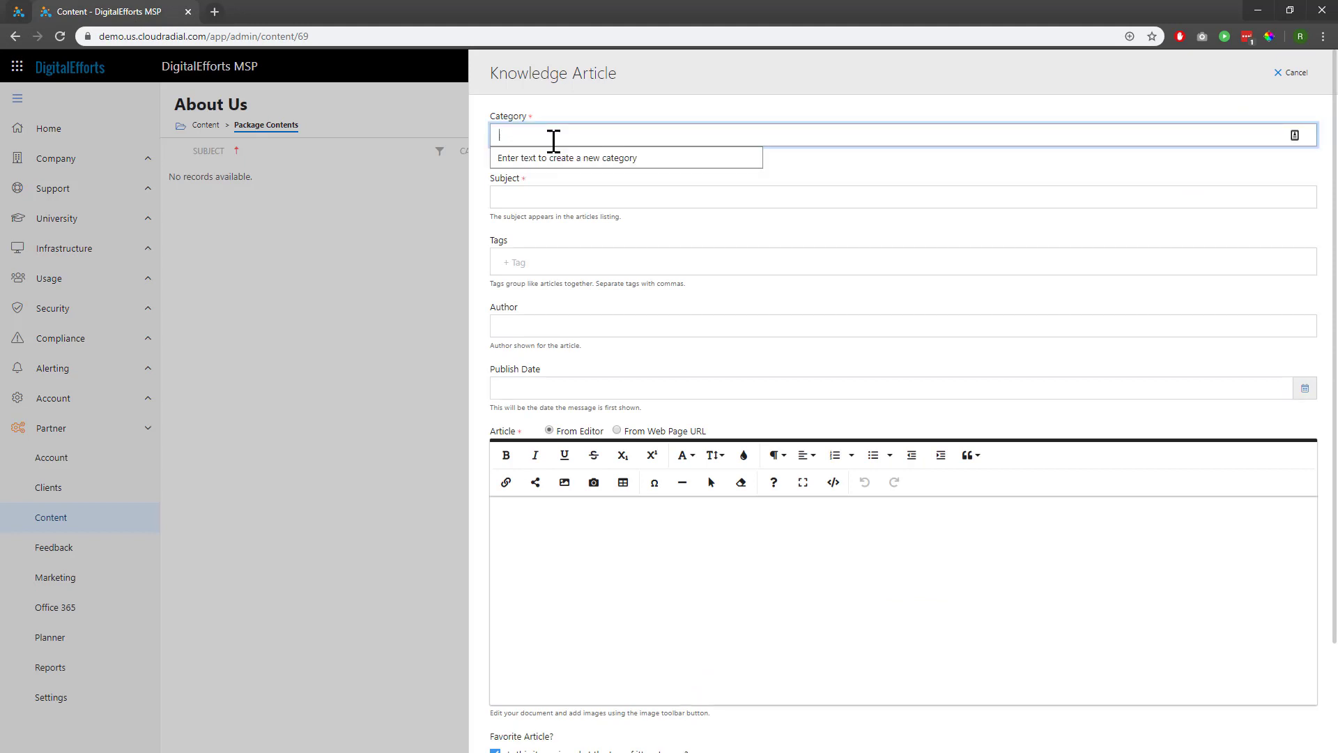
pyautogui.write('Welcome Info')
pyautogui.click(615, 193)
pyautogui.write('About Digital Efforts')
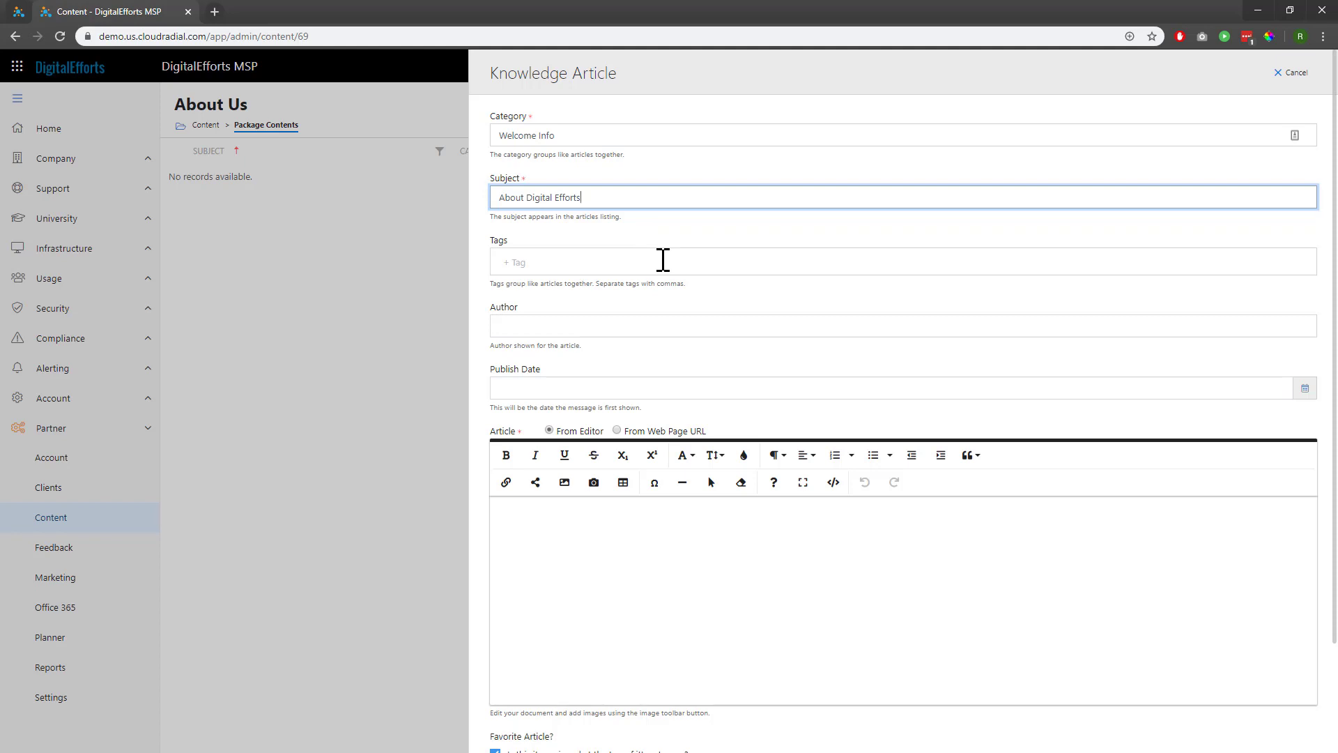
# - Enter the author's name and set the publish date to 2020-02-03
pyautogui.click(655, 326)
pyautogui.write('Ricky C.')
pyautogui.press('Tab')
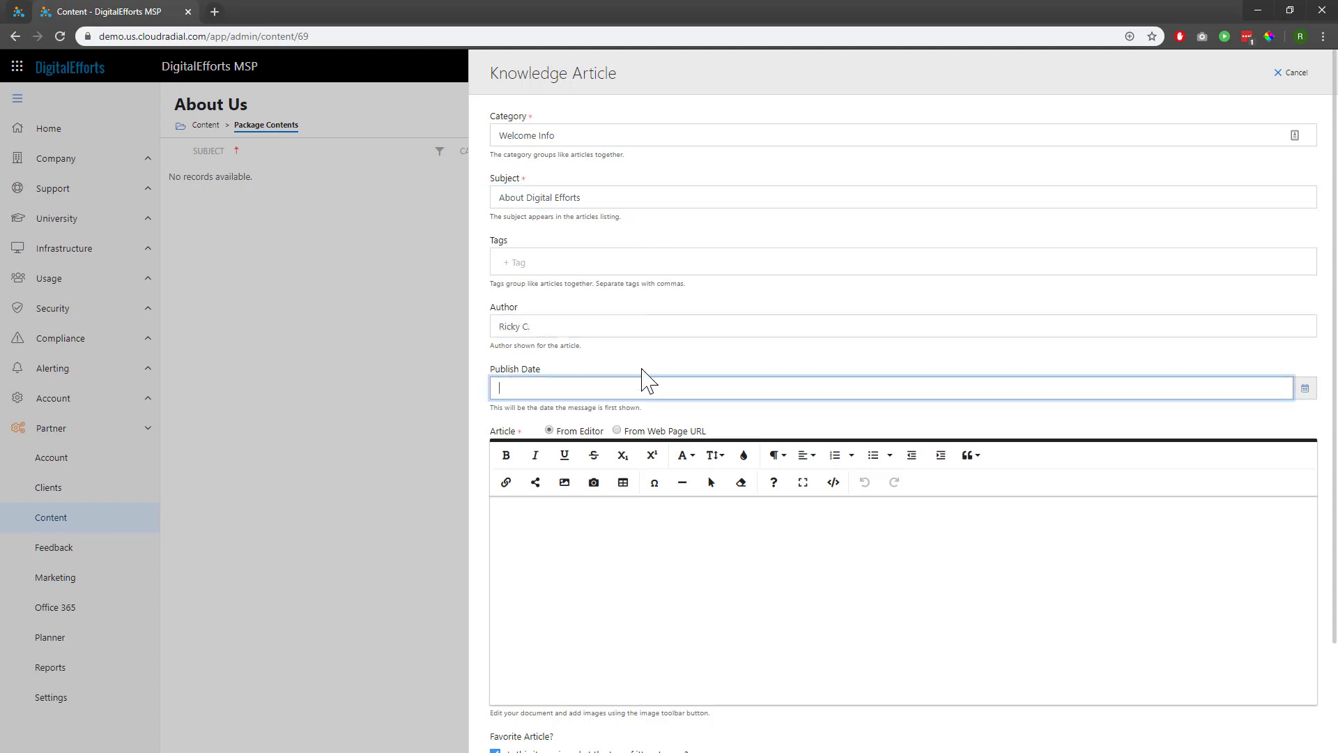
pyautogui.click(1304, 390)
pyautogui.click(504, 483)
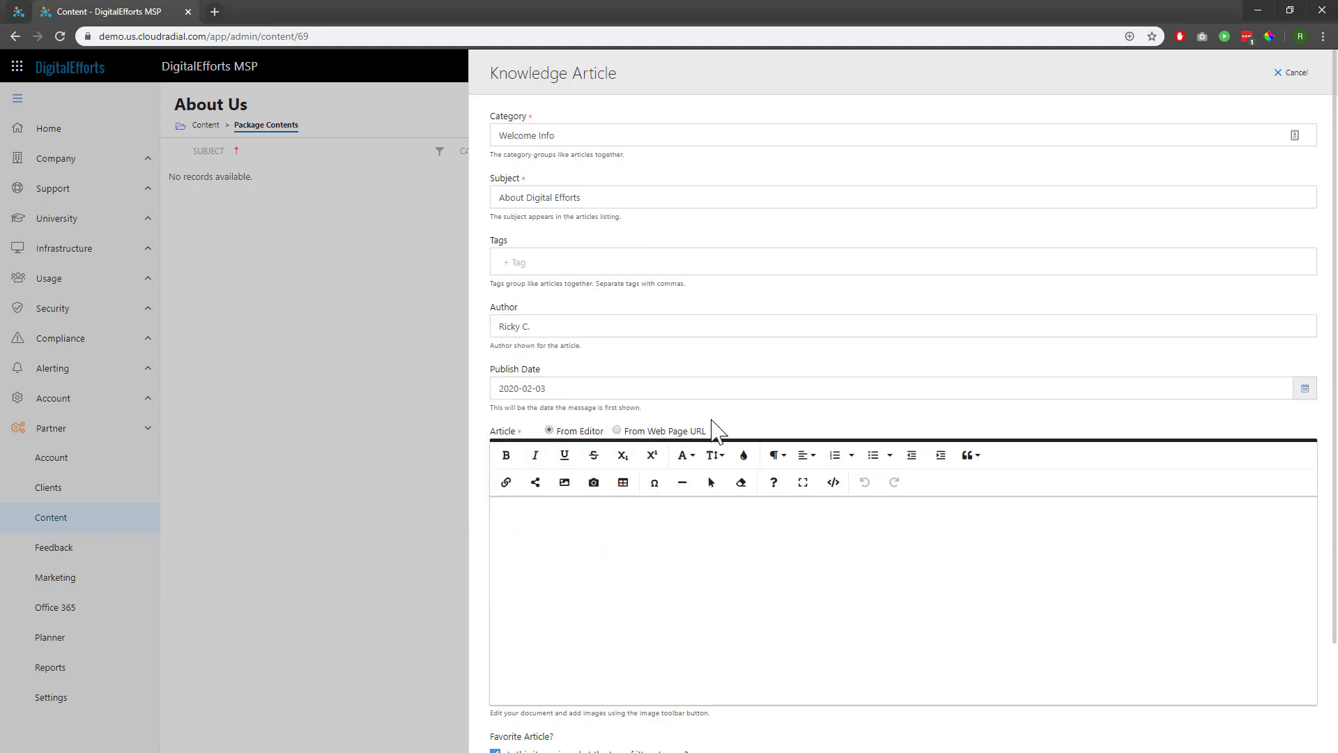
pyautogui.scroll(-1, 713, 422)
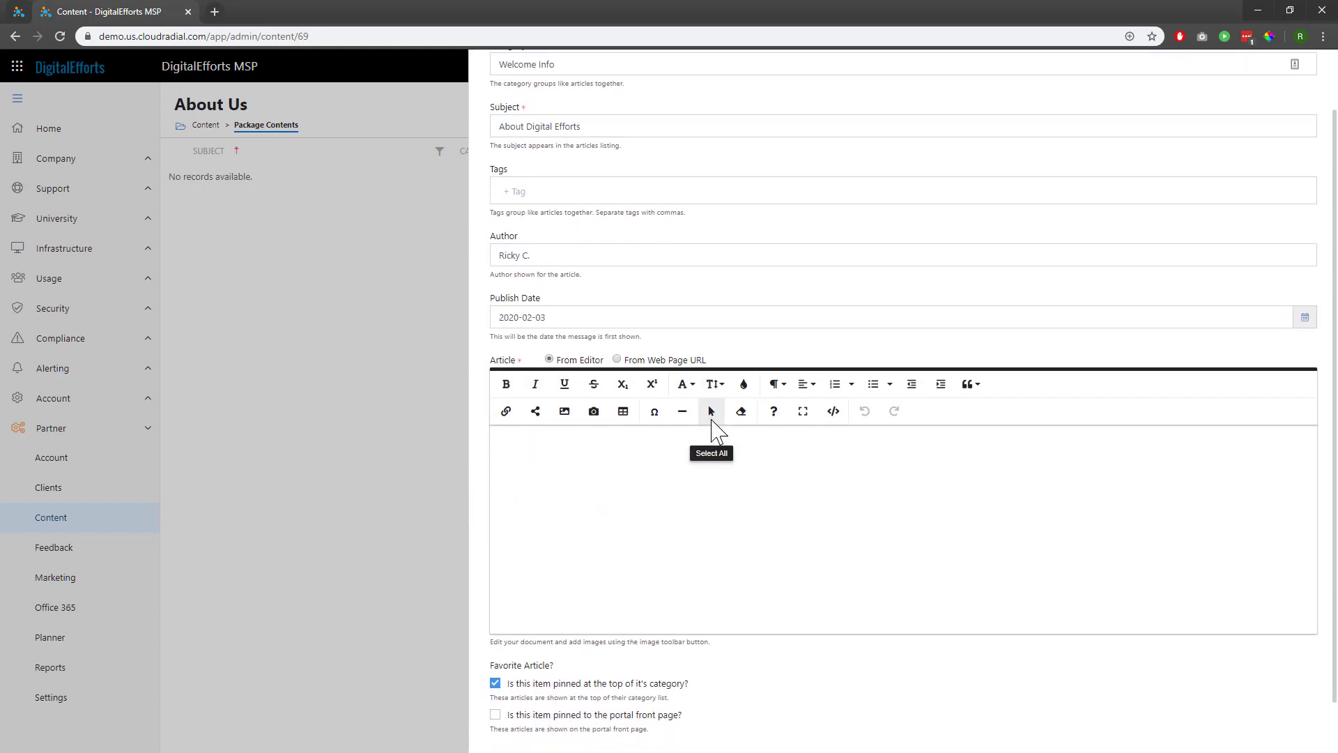
pyautogui.click(712, 412)
pyautogui.click(536, 412)
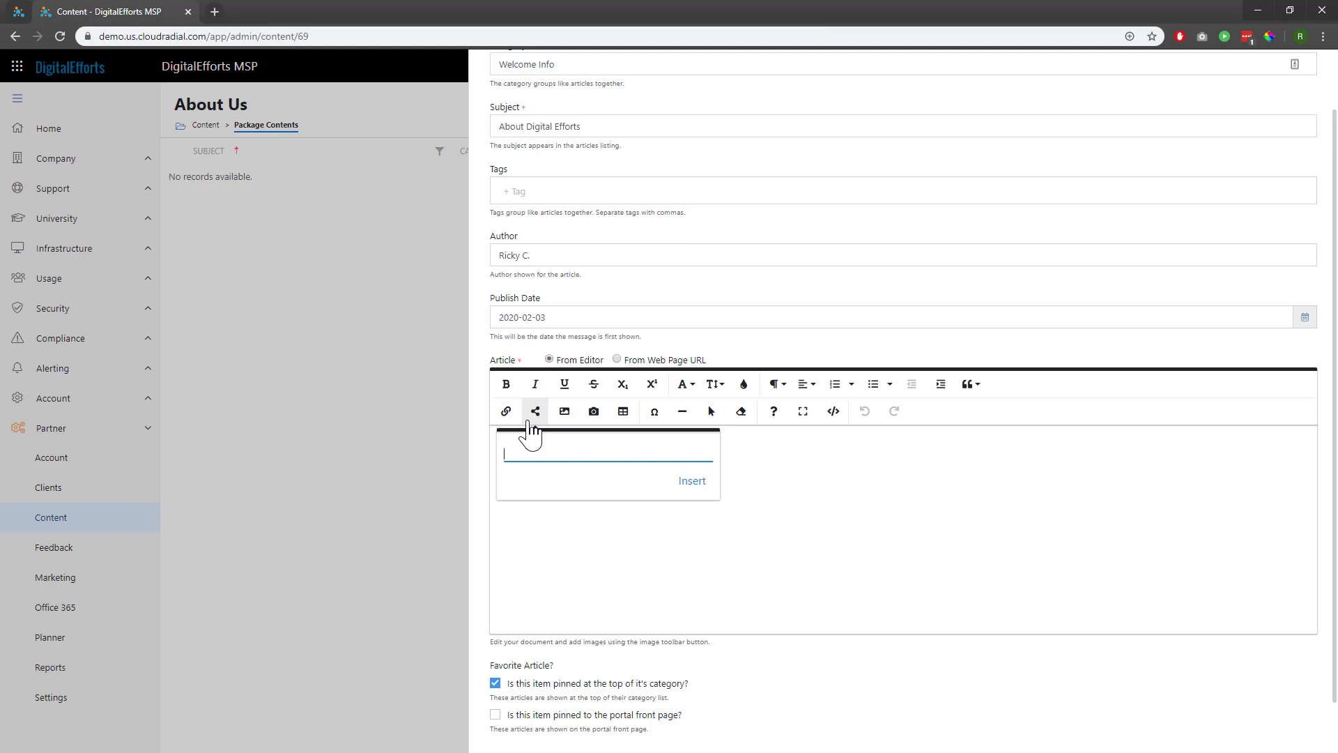
pyautogui.click(617, 360)
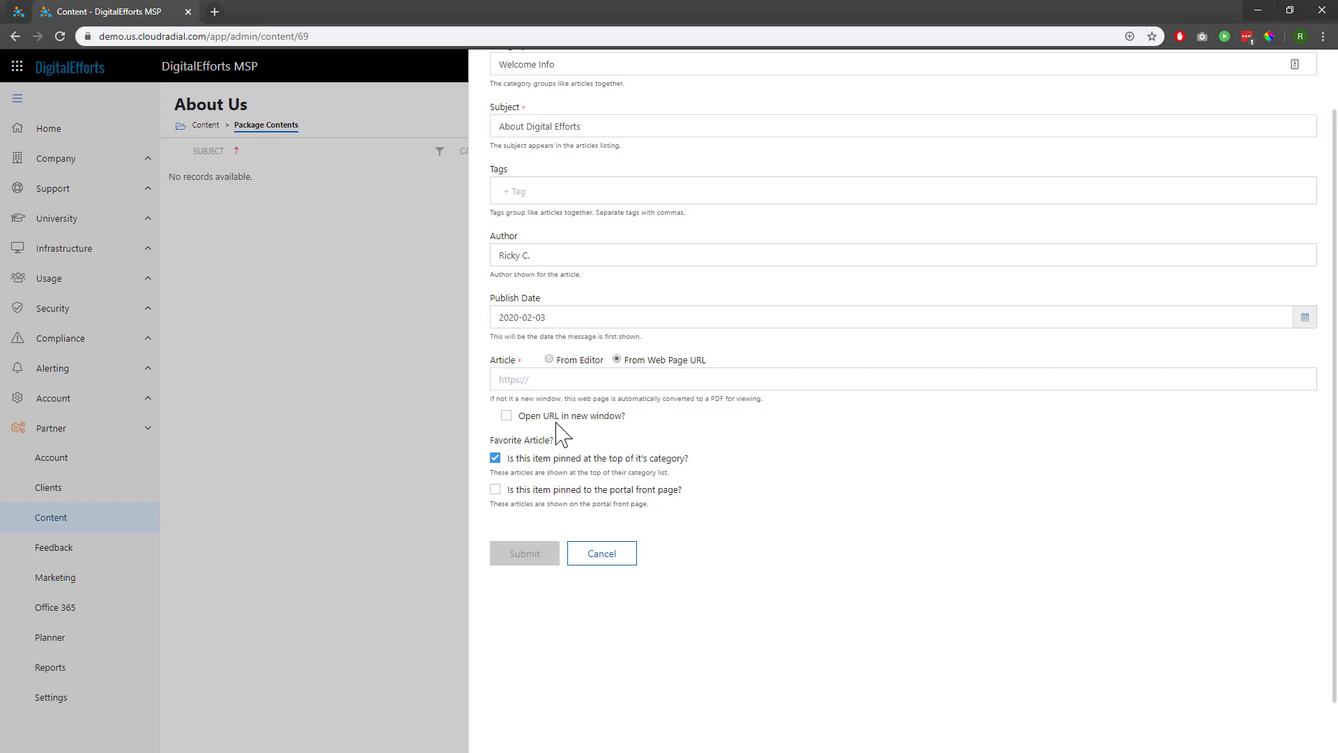
pyautogui.click(546, 378)
pyautogui.write('https://www.cloudradial.com/')
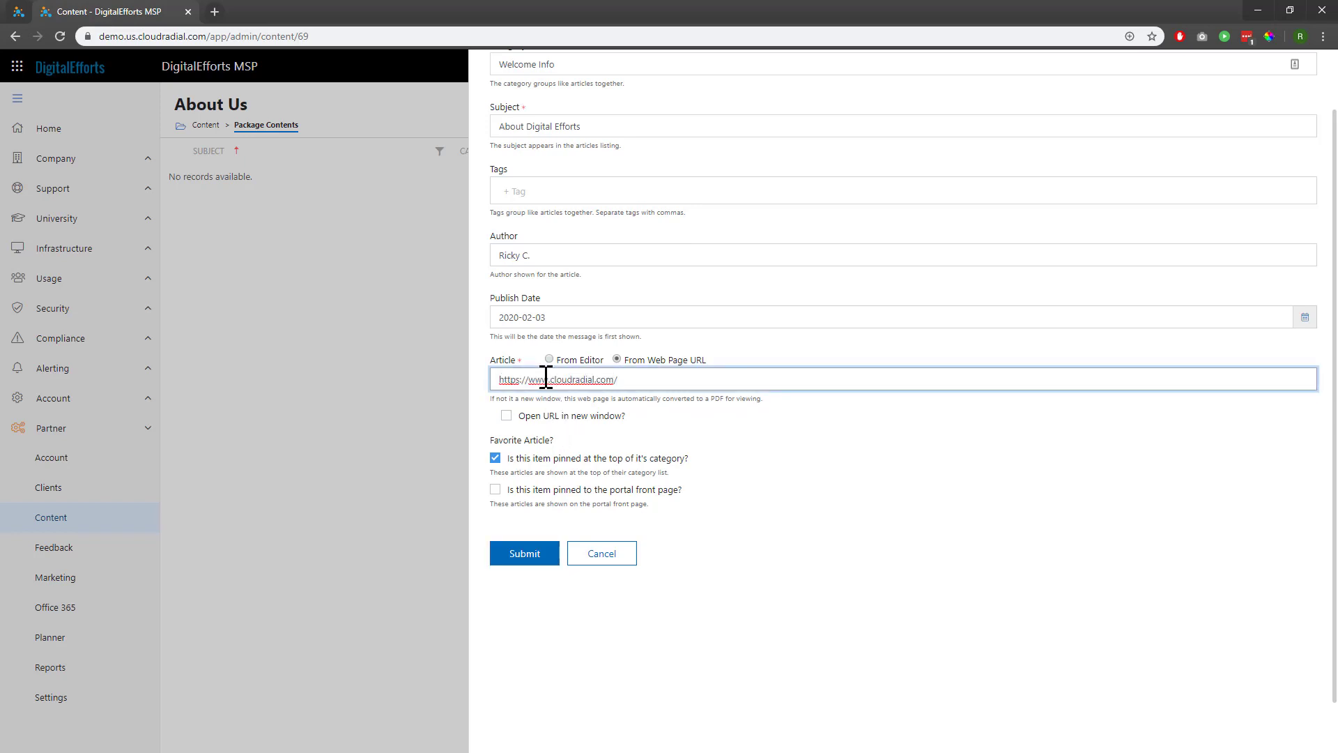
pyautogui.click(589, 478)
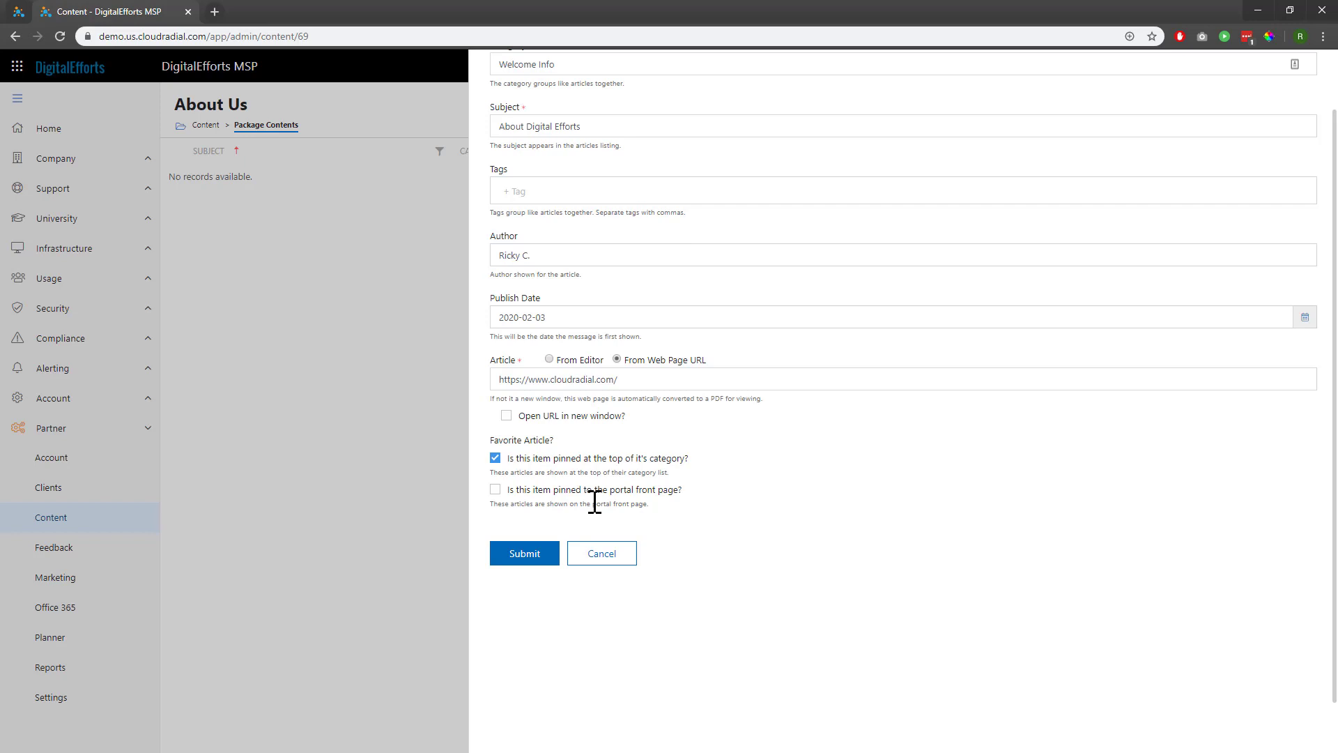
# - Save the article, publish the About Us package, and view Welcome Info on the portal home
pyautogui.click(548, 560)
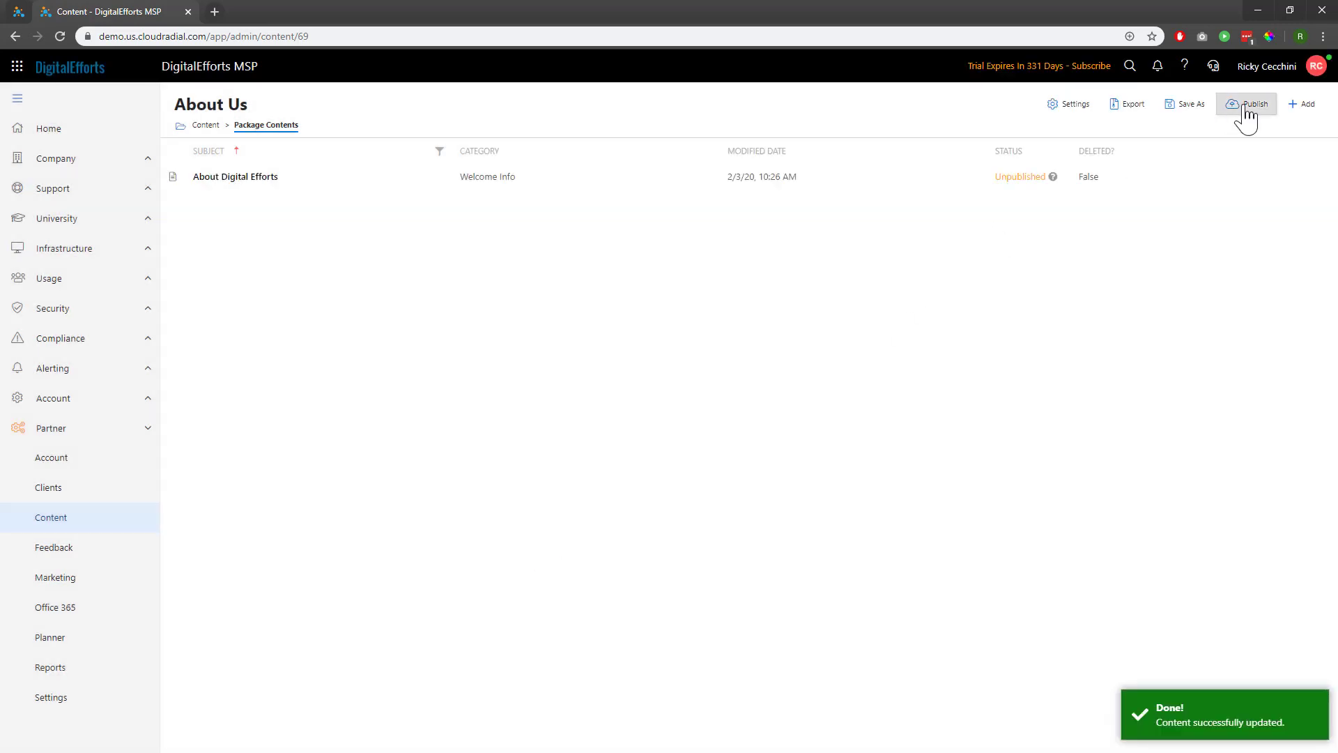
pyautogui.click(1247, 112)
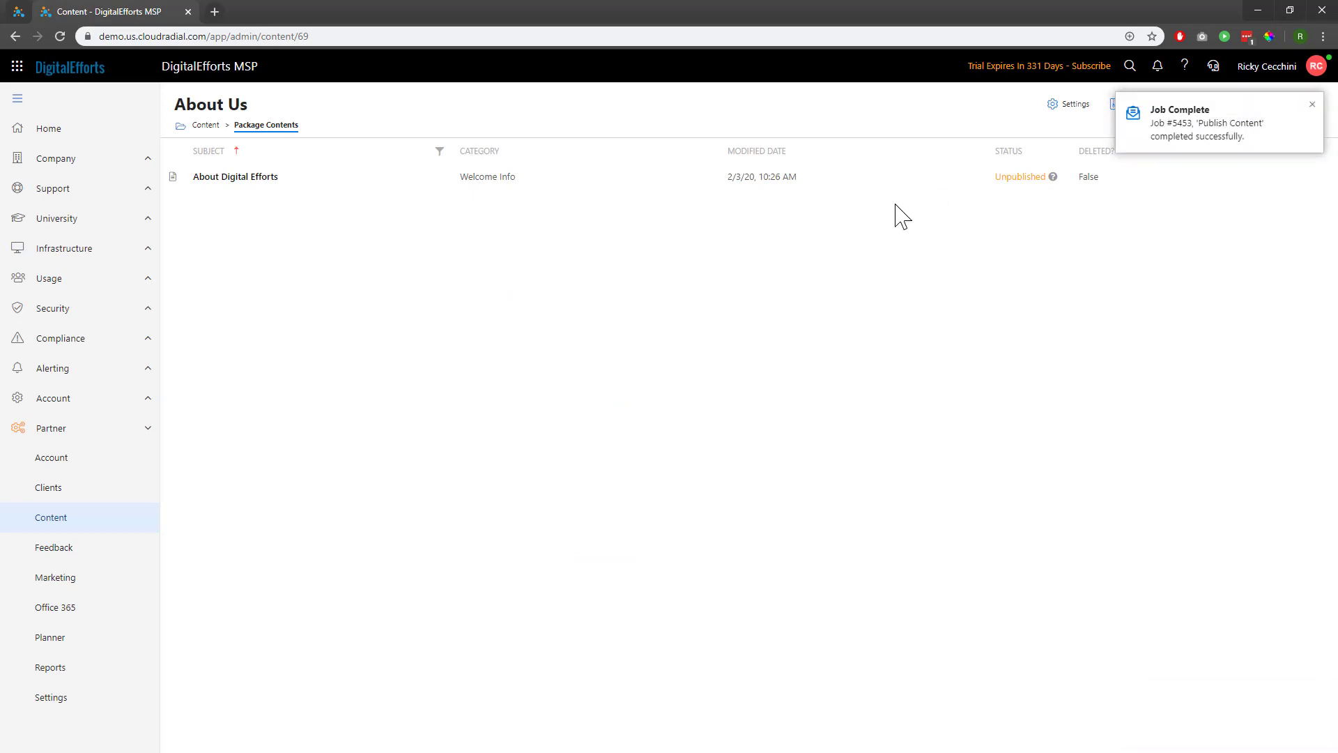
pyautogui.click(111, 136)
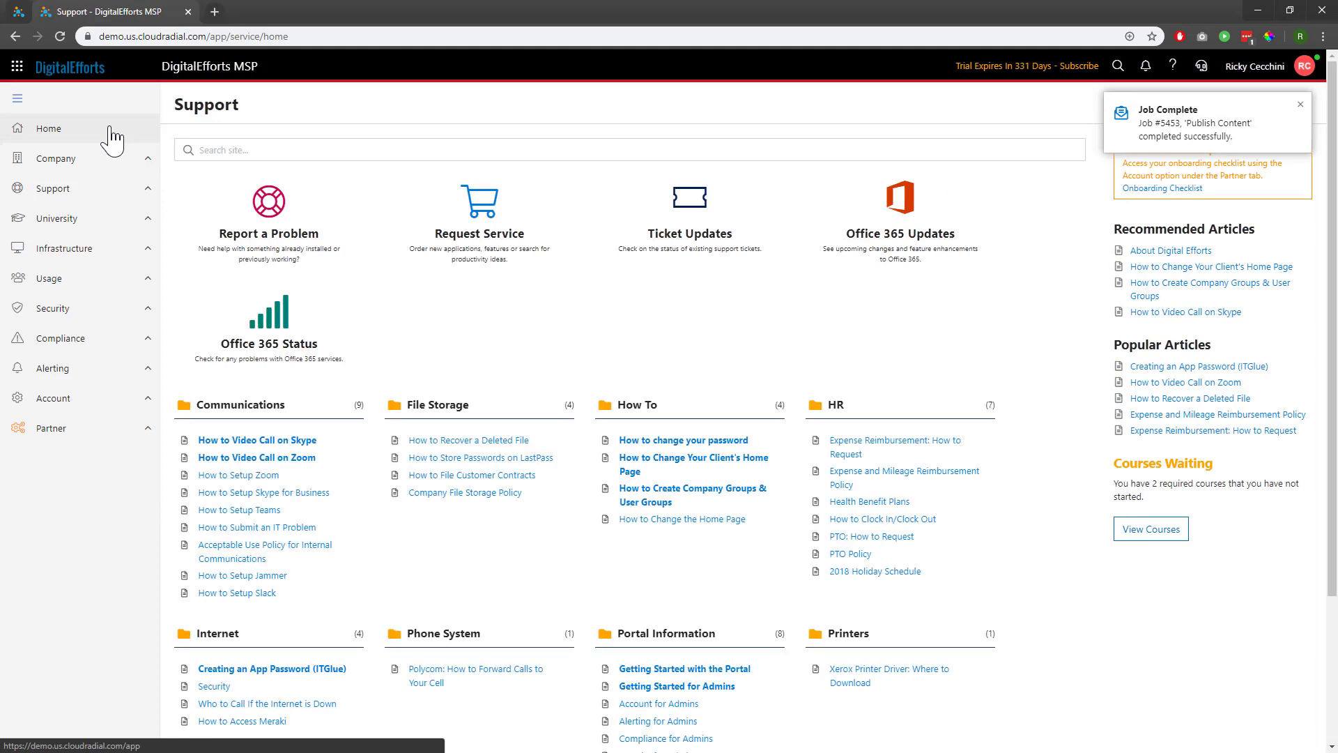
pyautogui.scroll(-3, 454, 324)
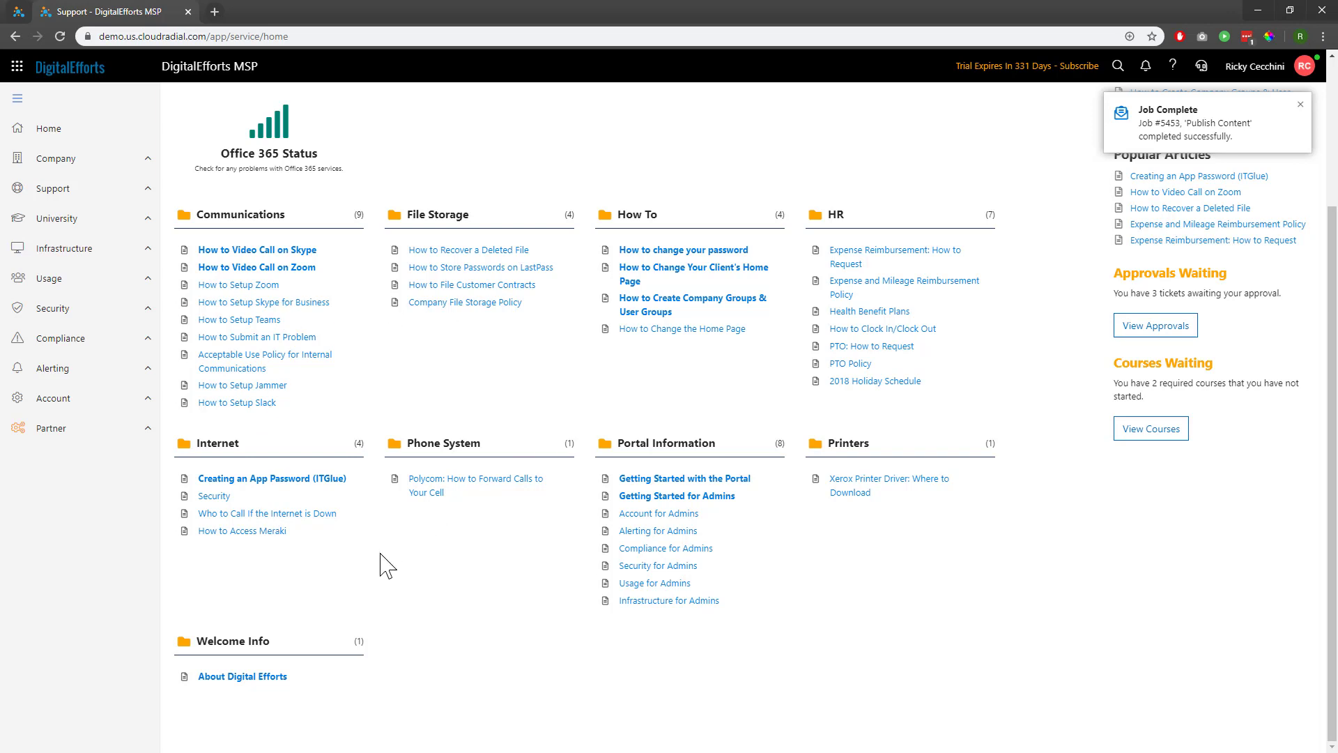
# - Open About Digital Efforts, review its converted web-page preview, and close it
pyautogui.click(270, 680)
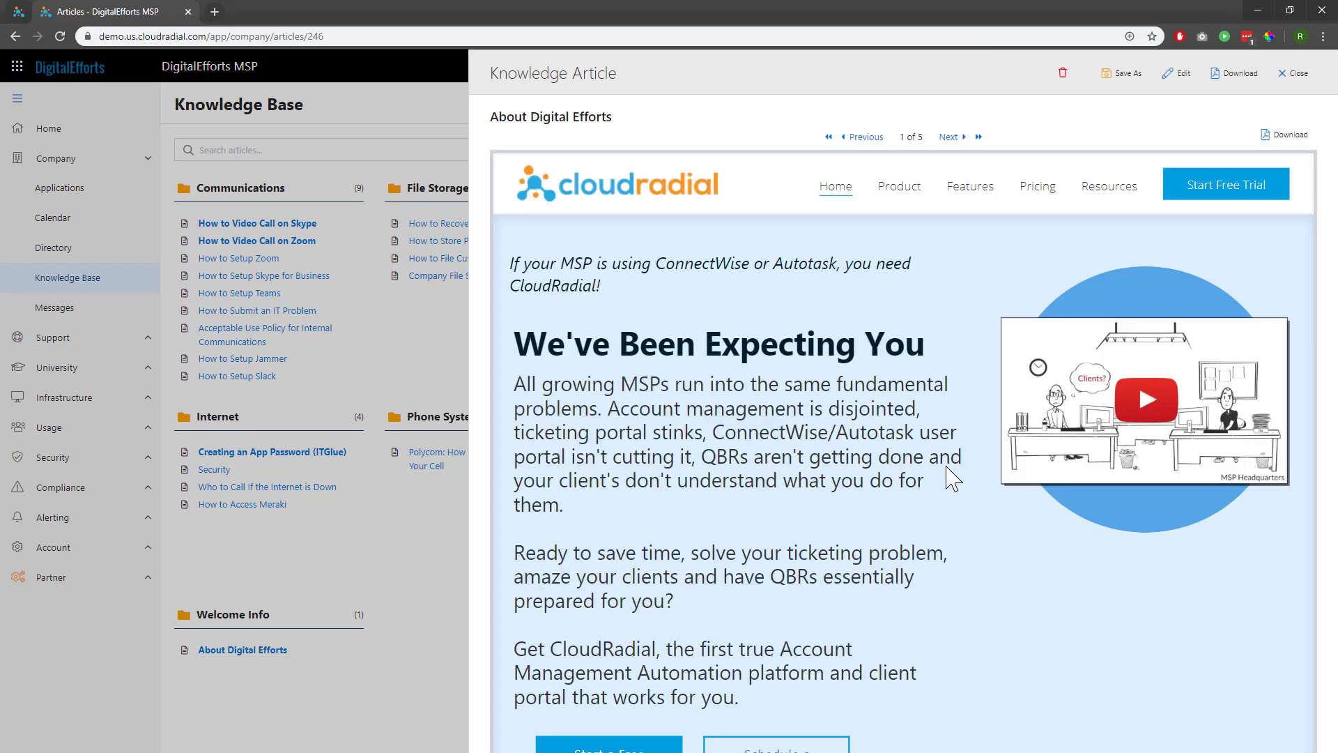
pyautogui.scroll(-4, 1006, 469)
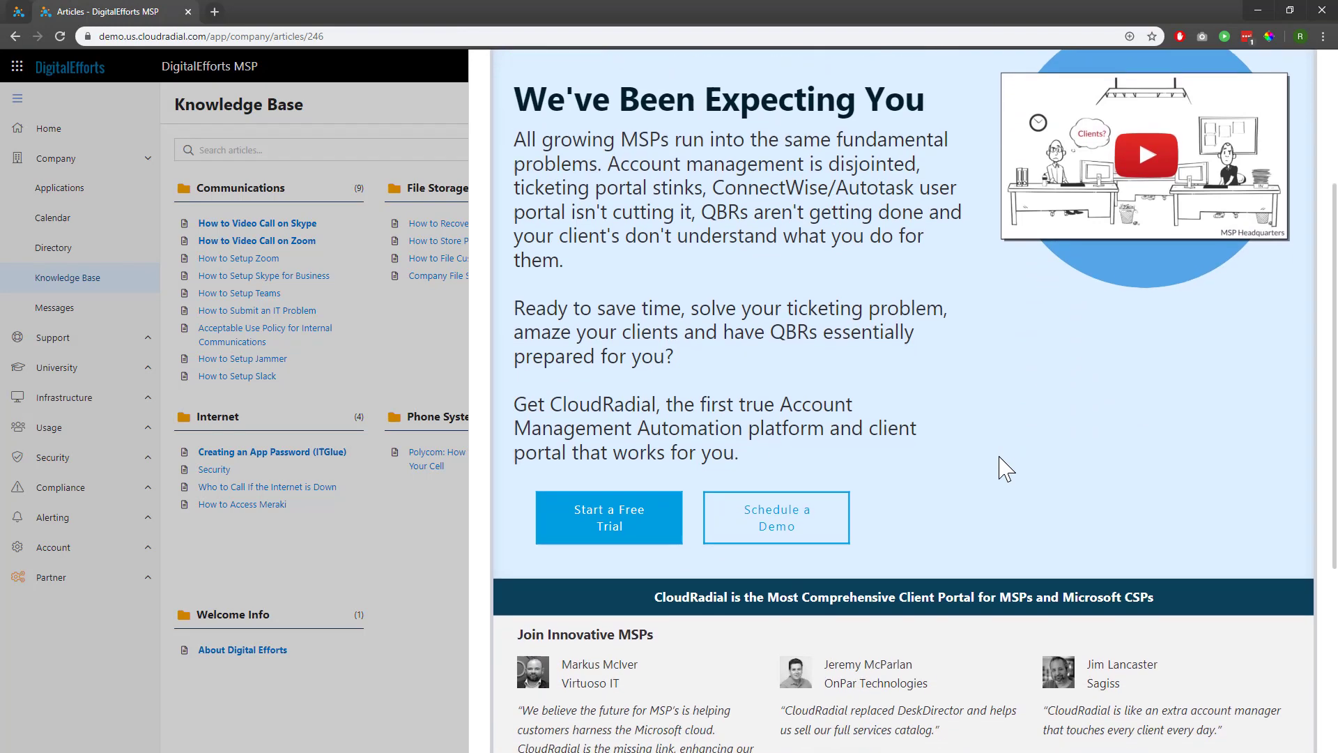
pyautogui.scroll(3, 1006, 469)
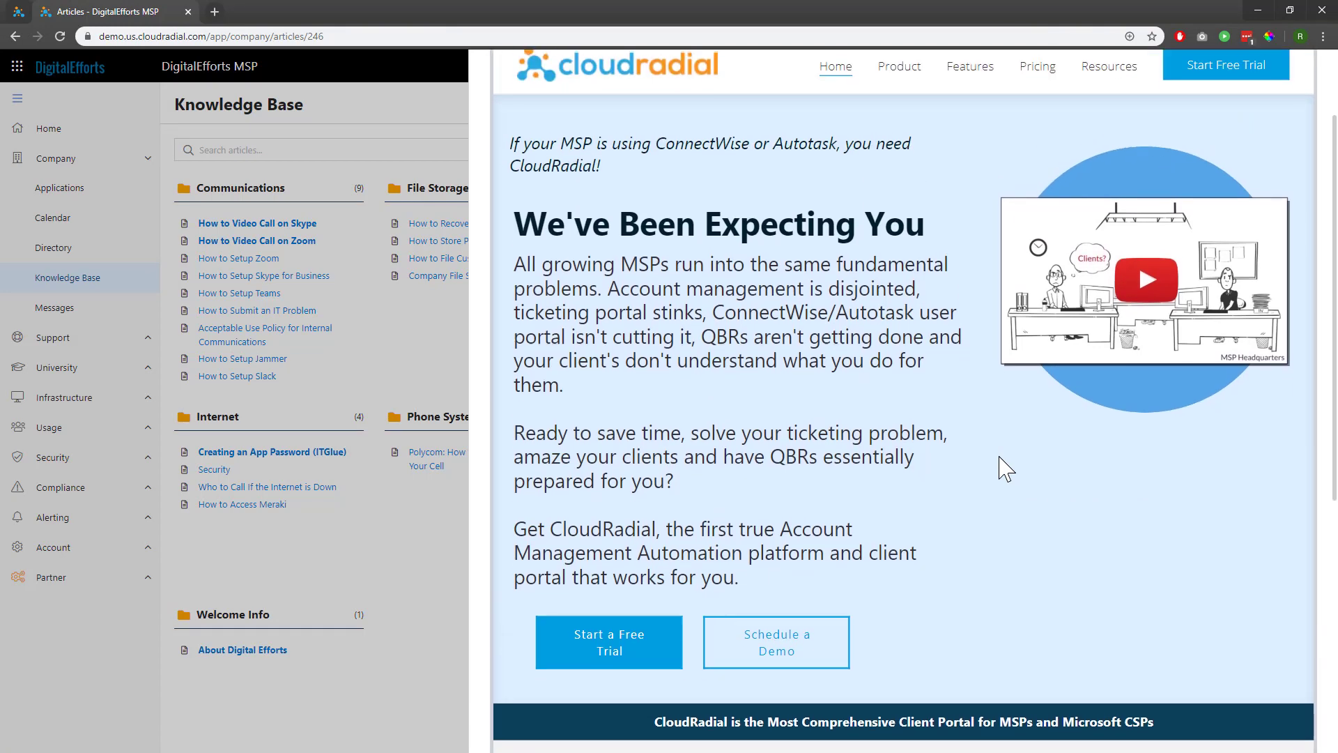
pyautogui.scroll(1, 1006, 468)
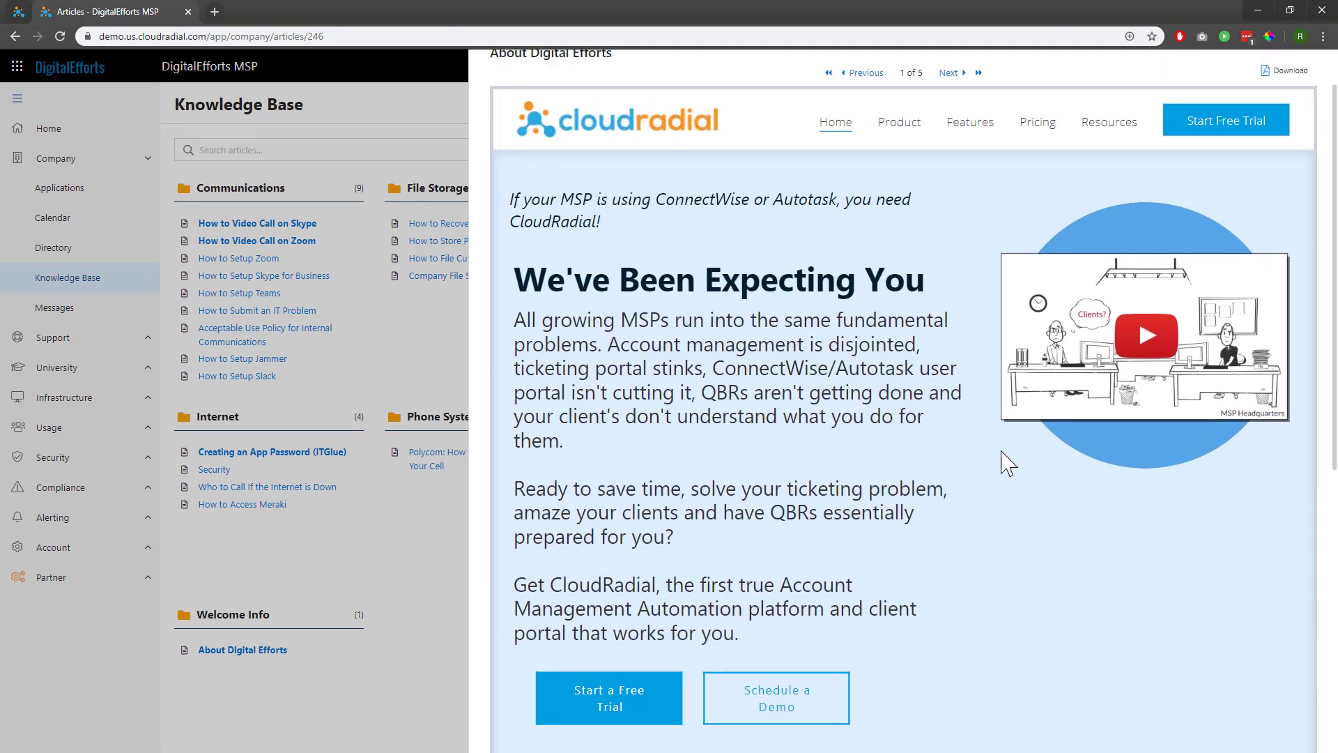
pyautogui.scroll(1, 1209, 145)
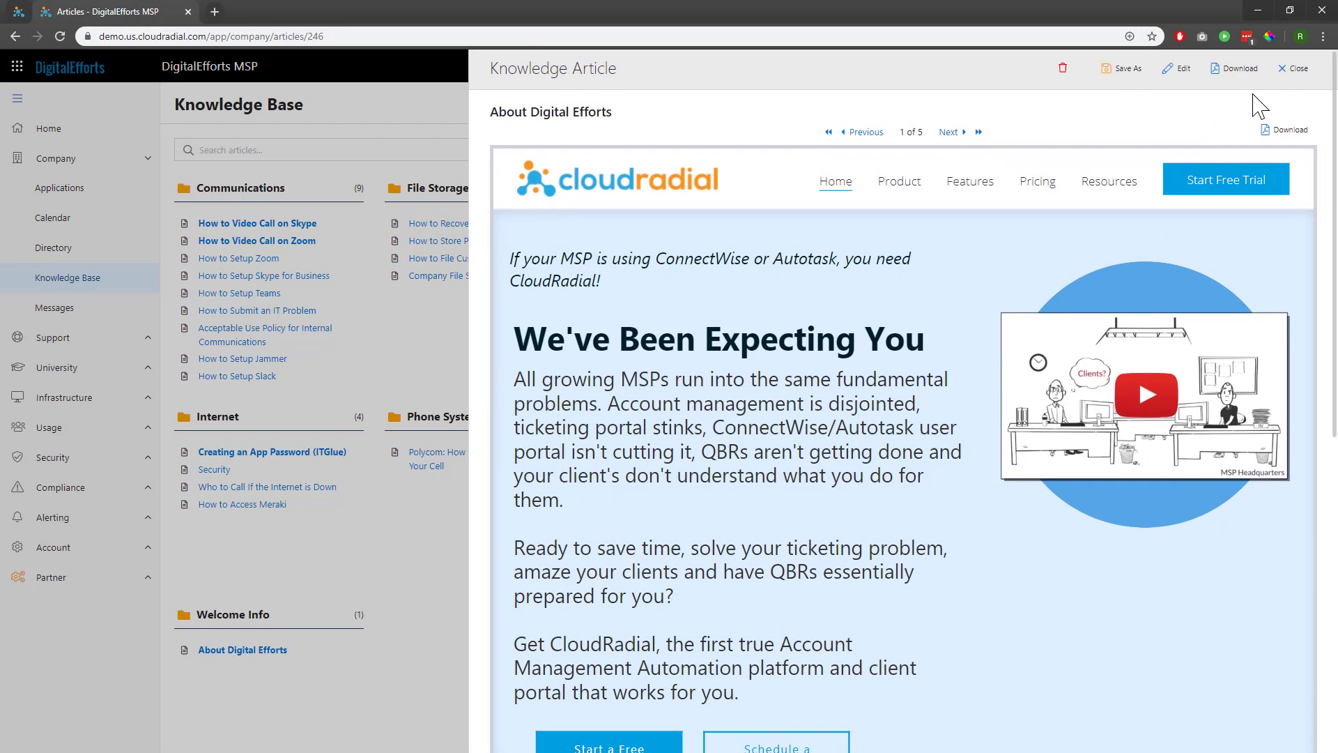
pyautogui.click(1287, 81)
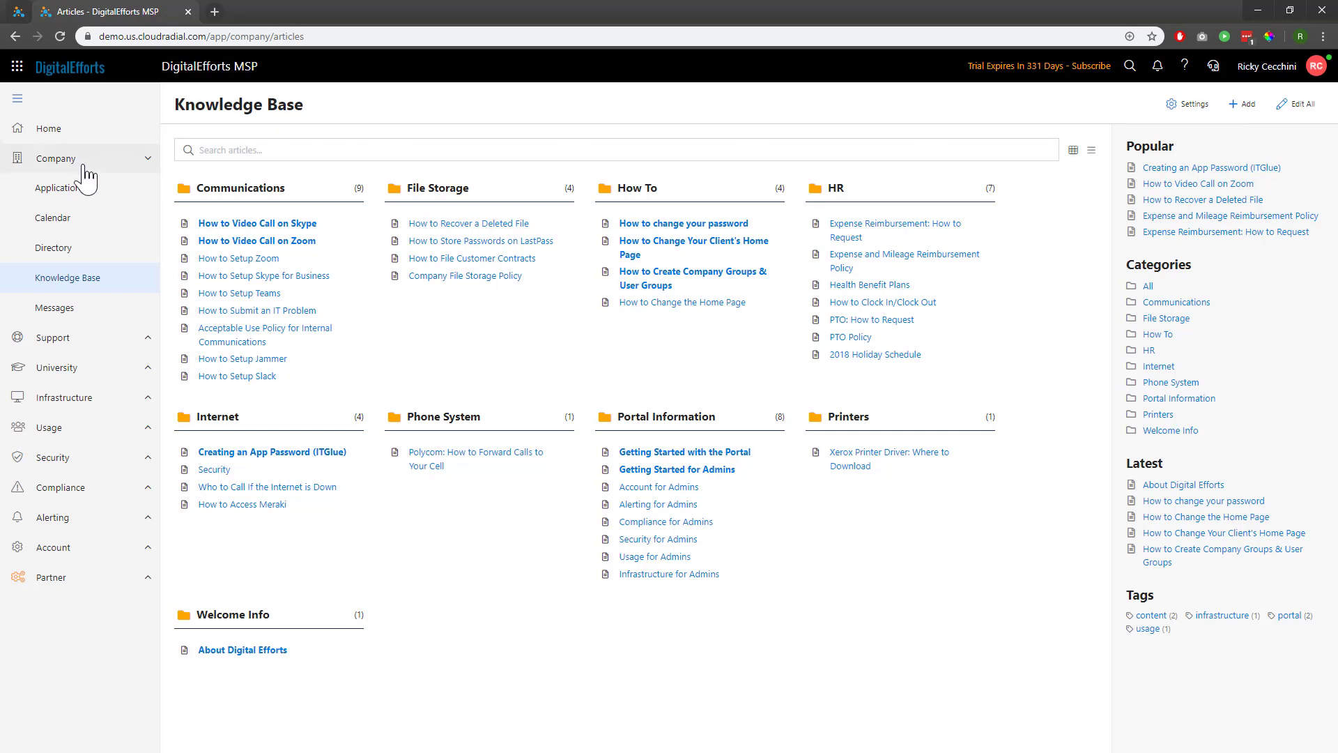
# - Reload the Knowledge Base and open a blank Edit Article form, reviewing its empty fields
pyautogui.click(91, 291)
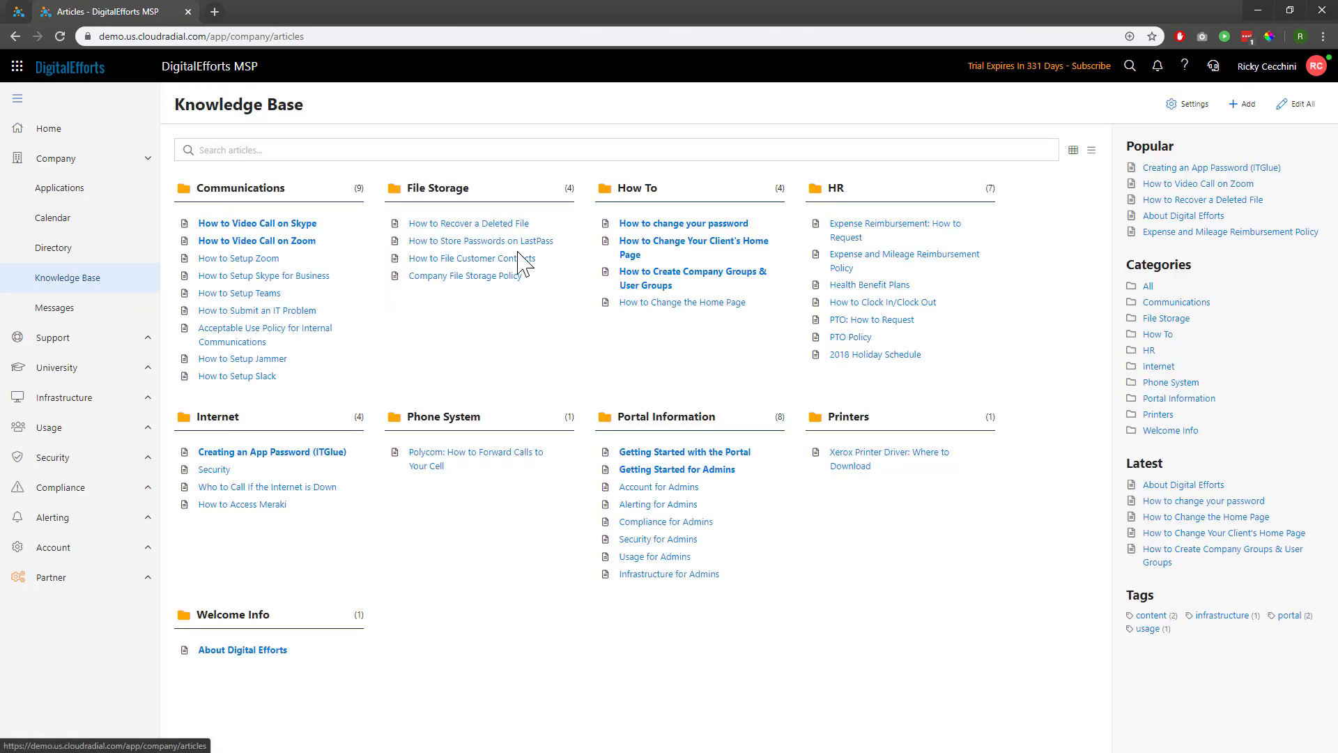
pyautogui.click(1242, 105)
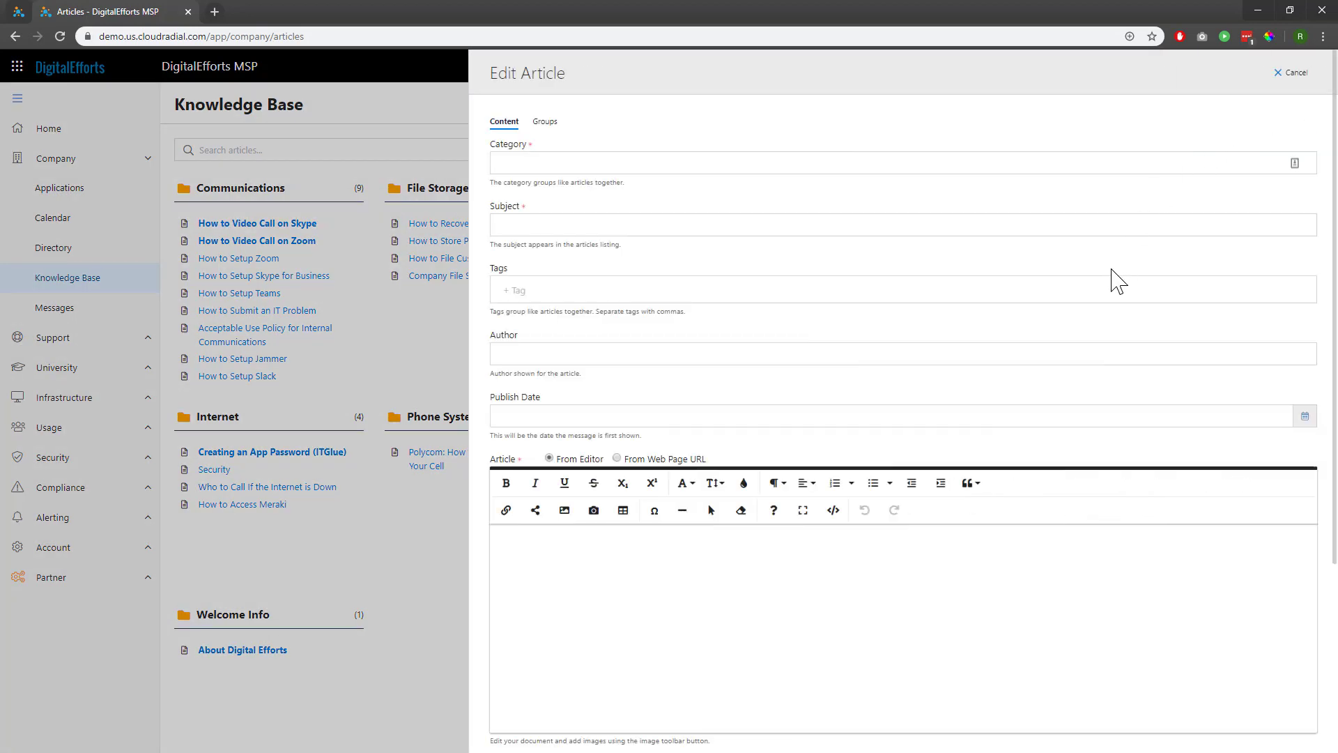
pyautogui.scroll(-1, 1110, 280)
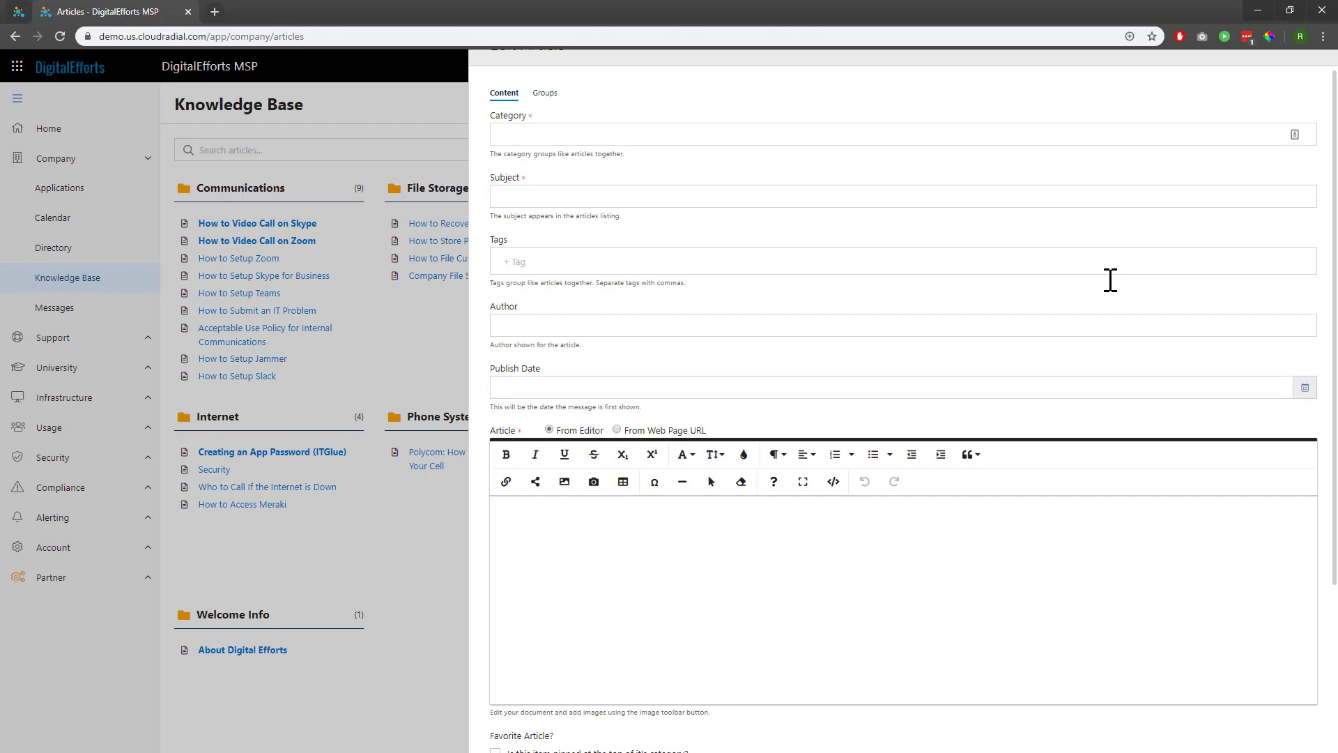
pyautogui.scroll(-2, 1110, 280)
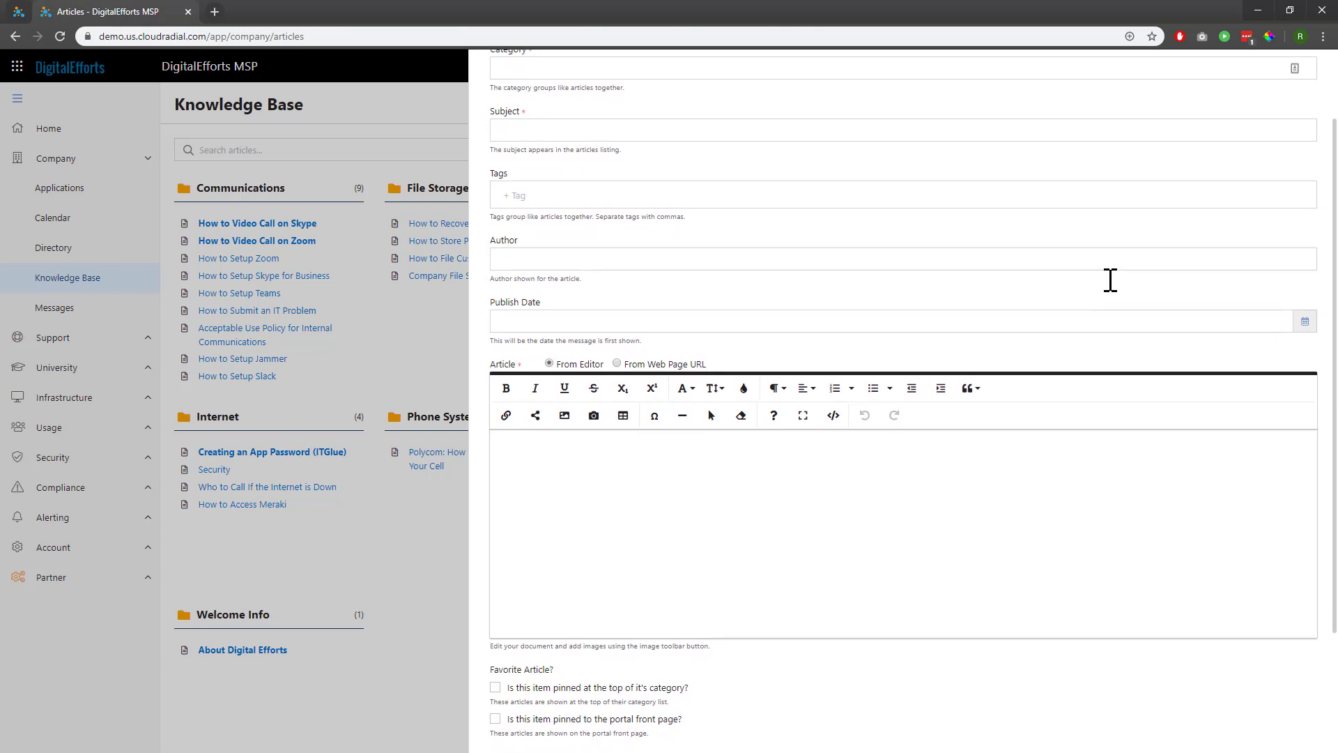
pyautogui.scroll(3, 1111, 280)
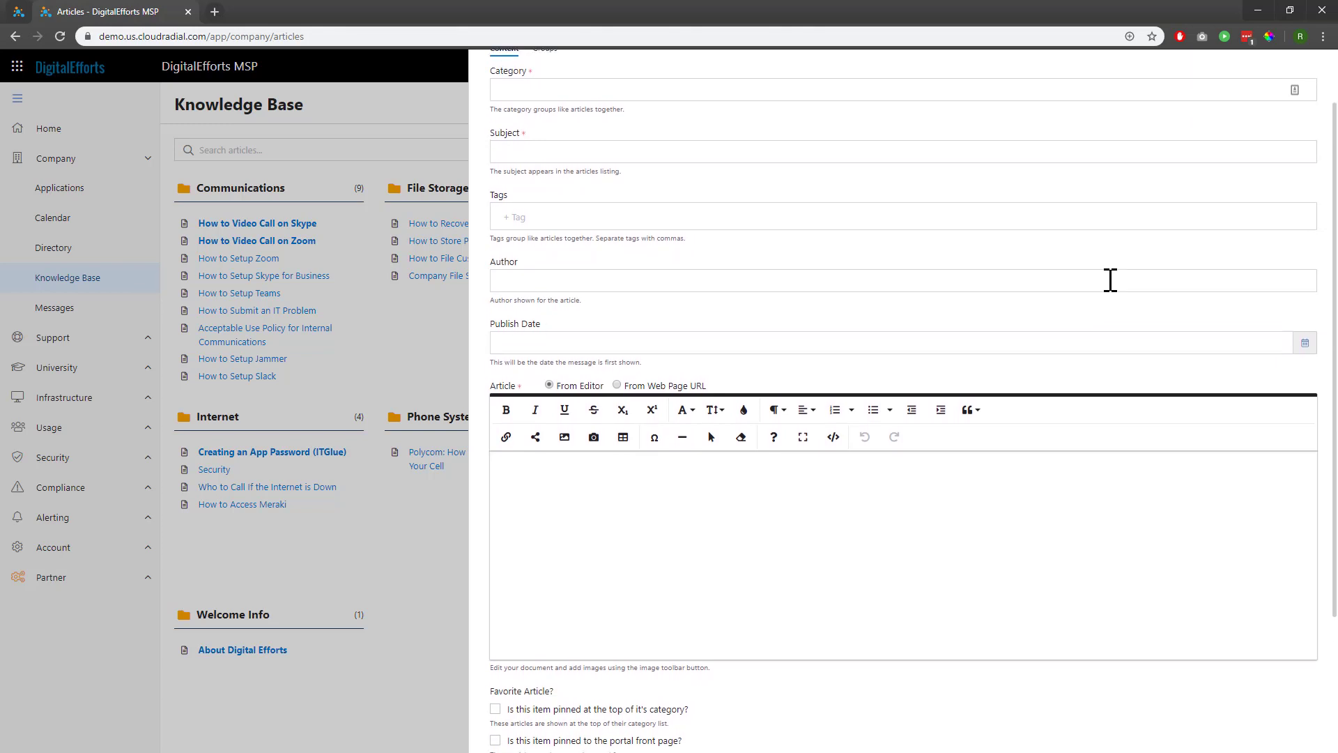